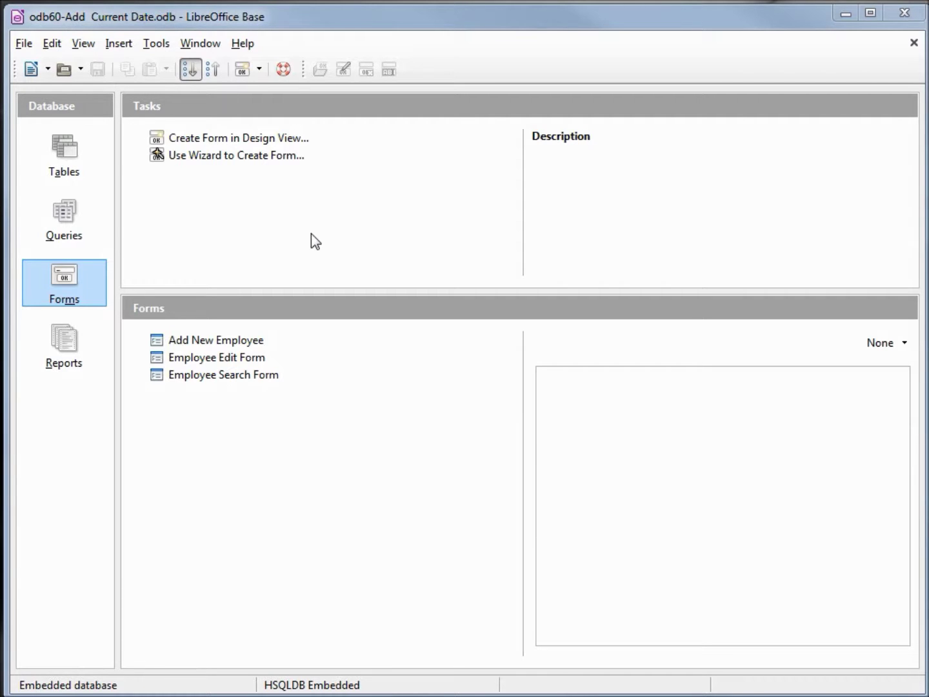
Open tbl_Employees in design view and add a Date Entered field of type Date/Time.
click(64, 148)
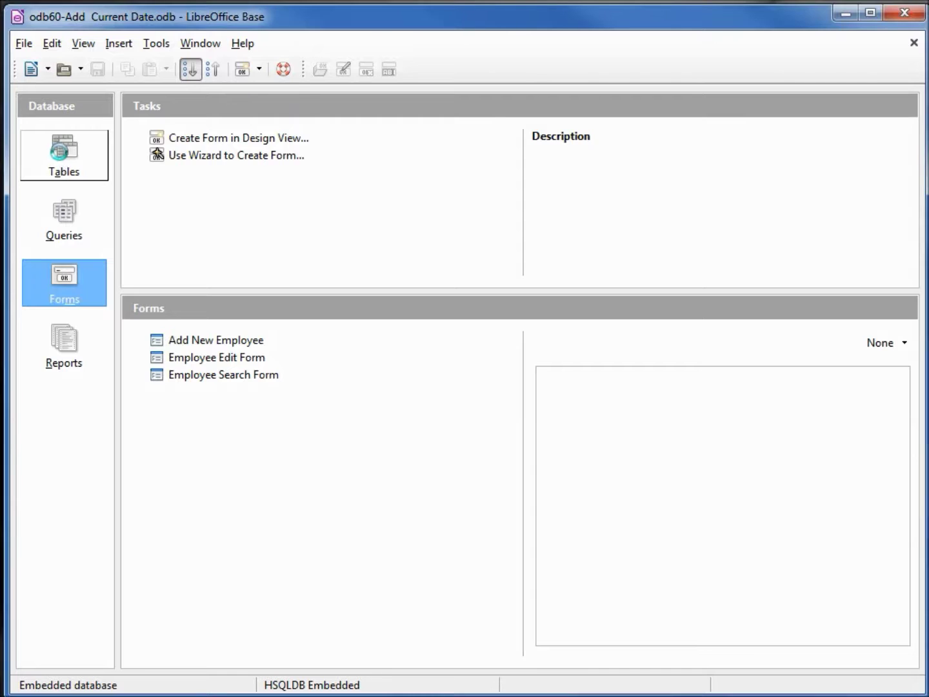
click(199, 375)
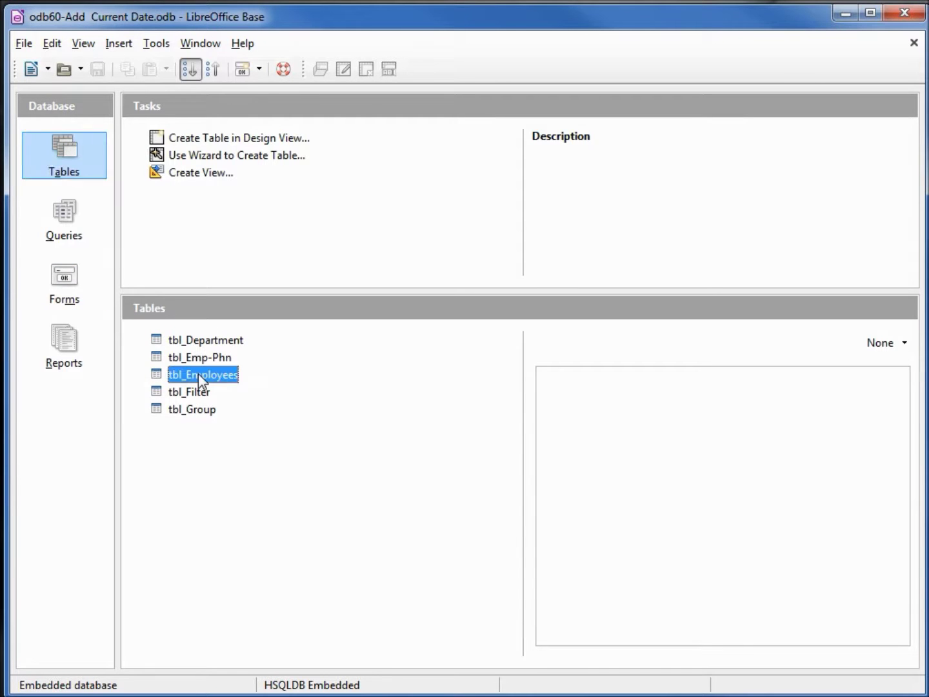
right_click(198, 373)
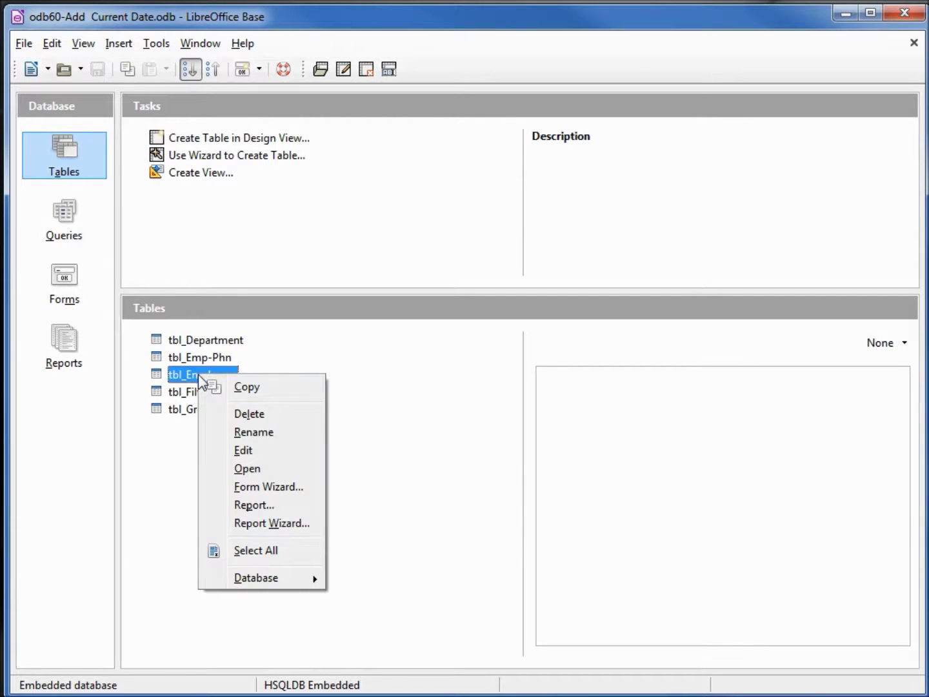
click(243, 452)
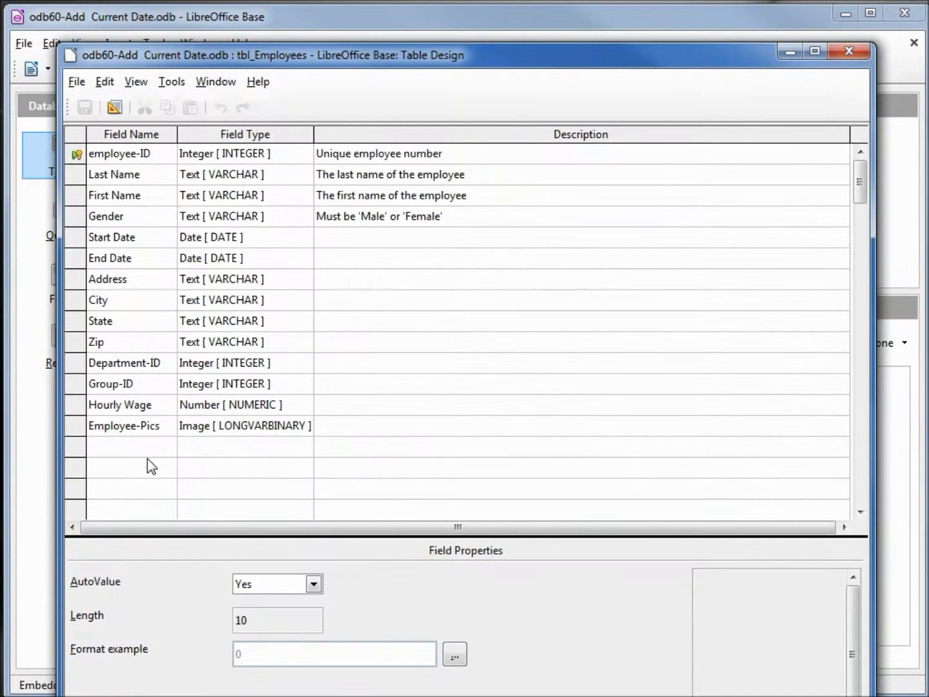
click(145, 451)
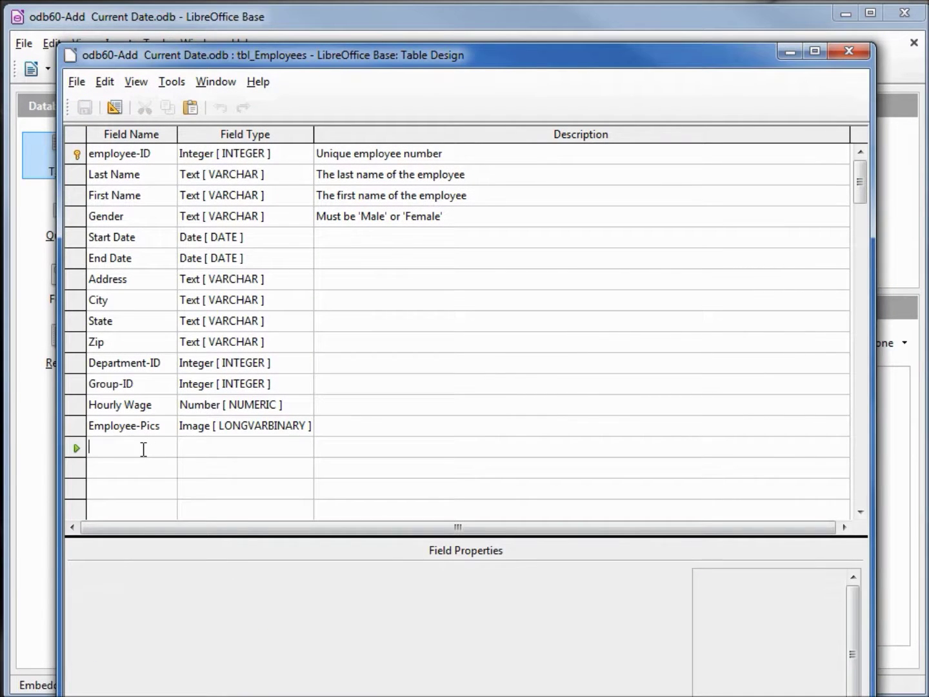
text(Date)
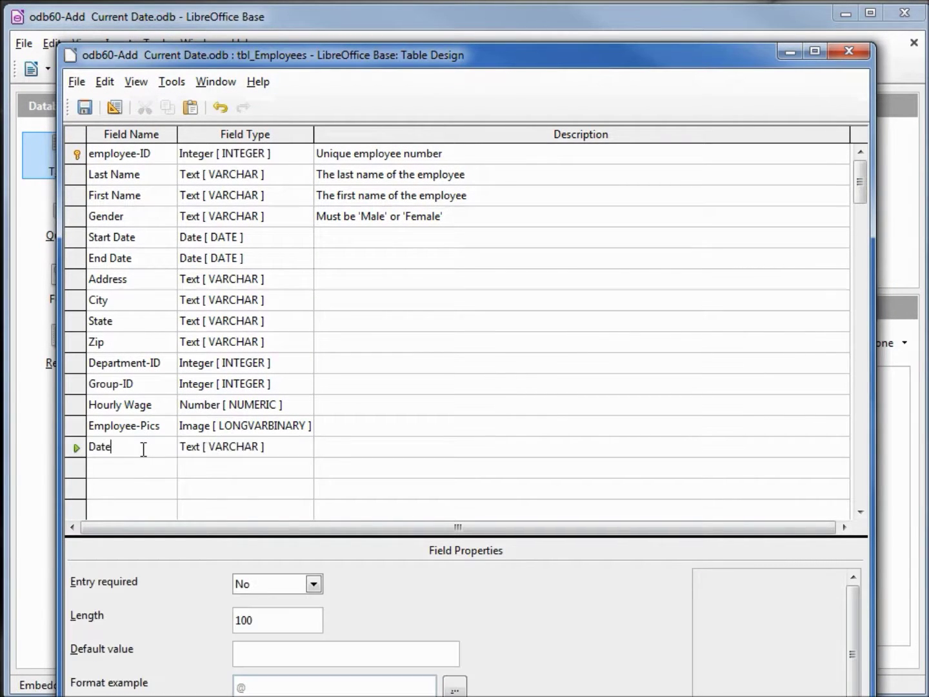
text( Entered)
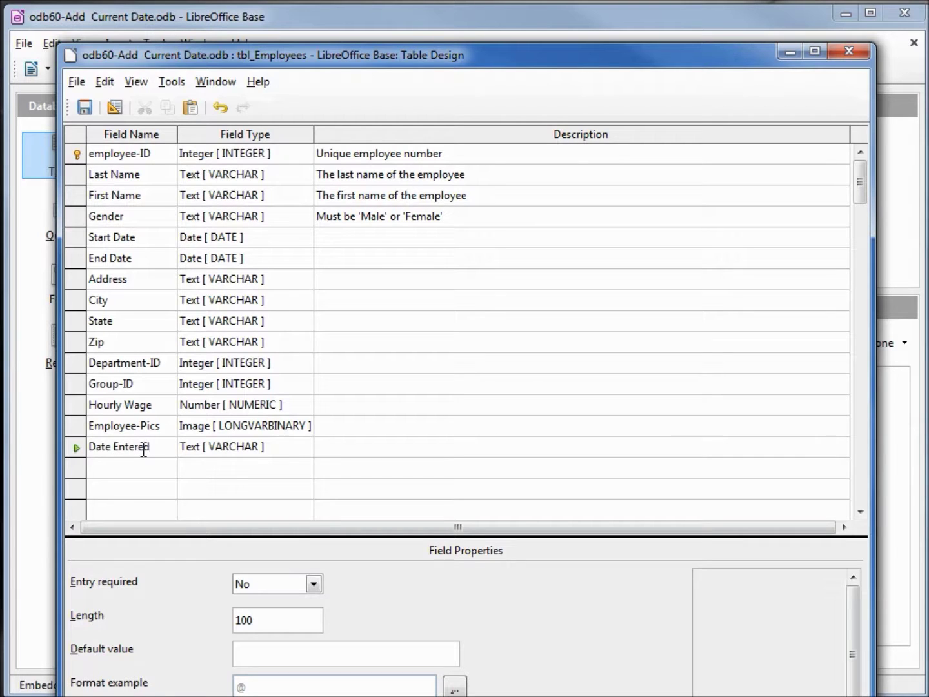
key(Tab)
click(304, 446)
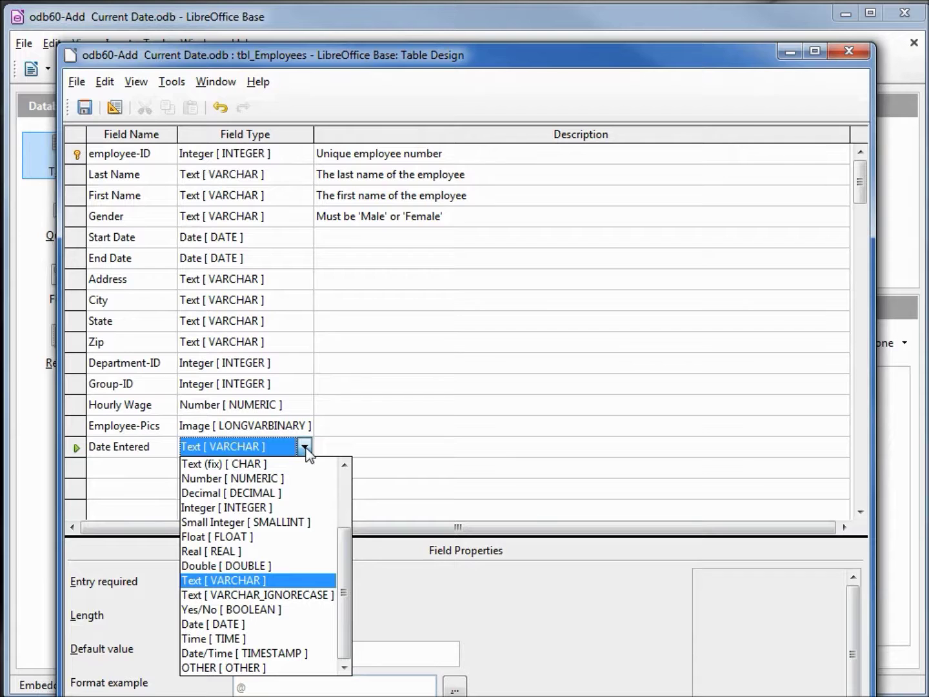
click(295, 653)
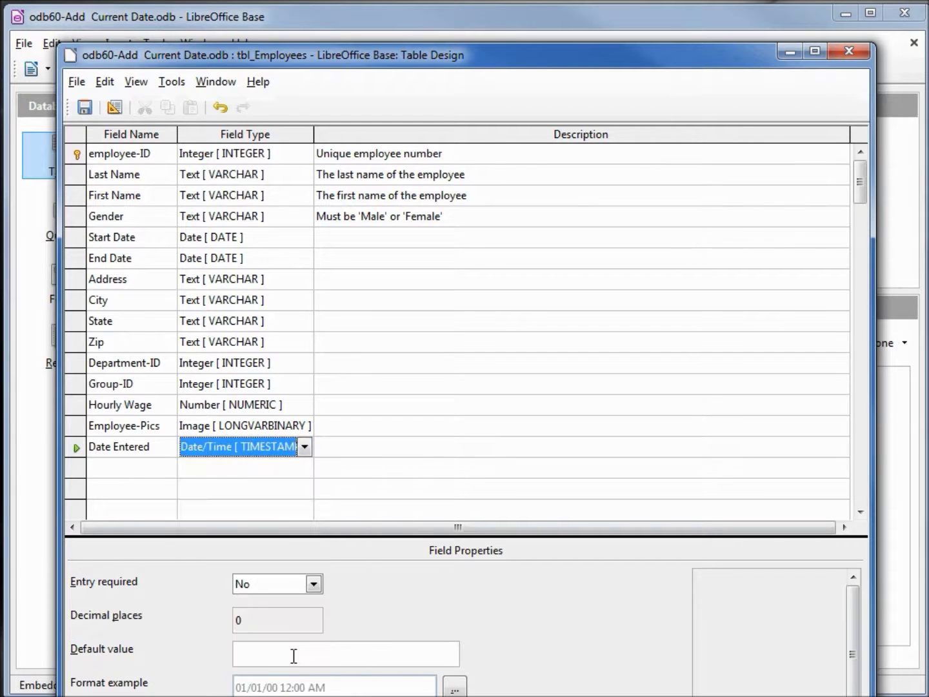
Add a Date only field of type Date.
click(145, 467)
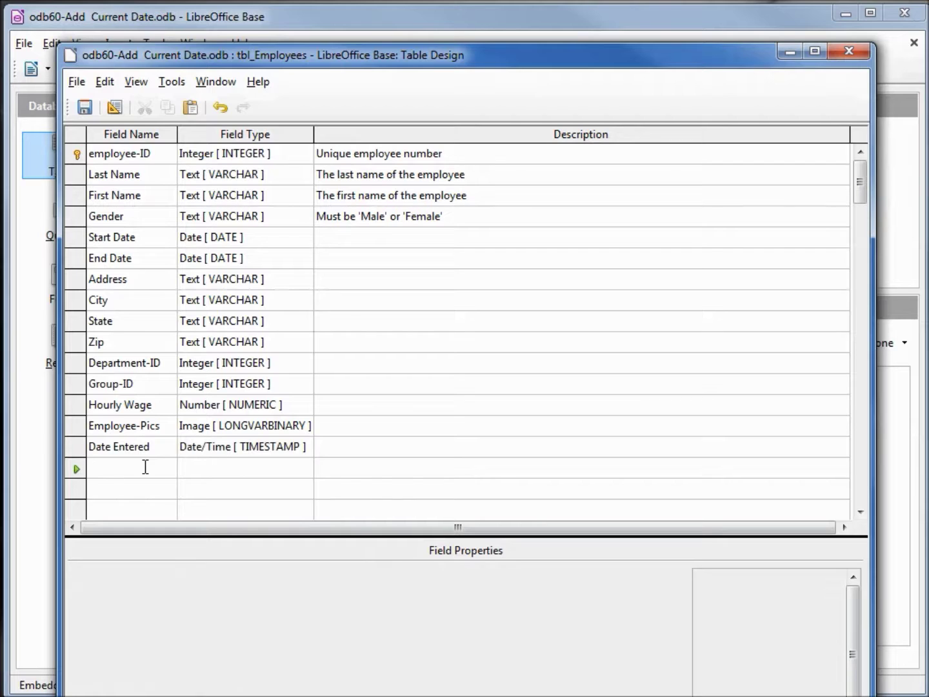
text(Date only)
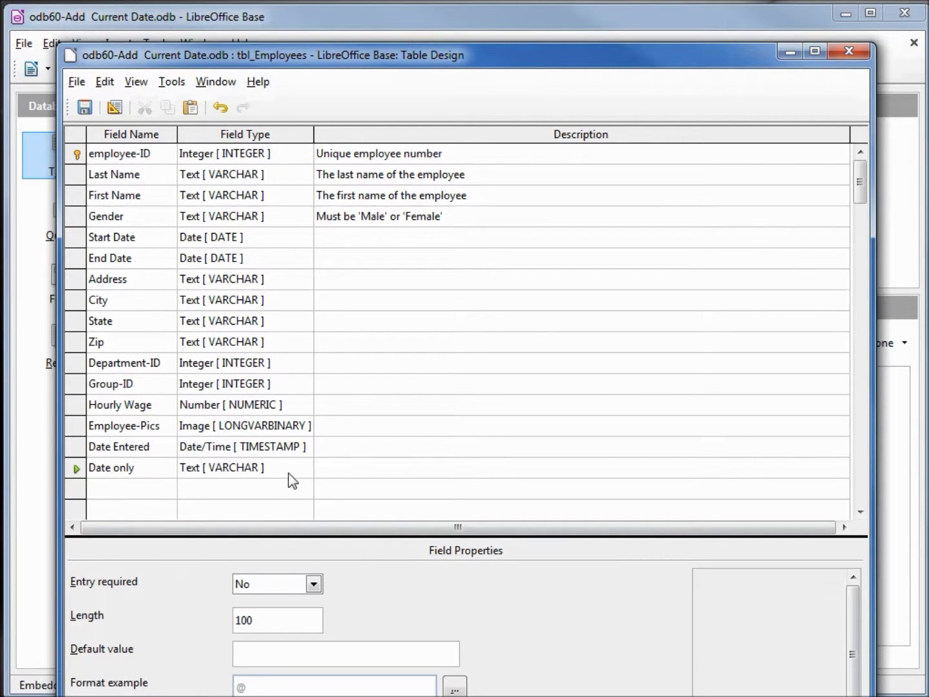
click(289, 473)
click(304, 469)
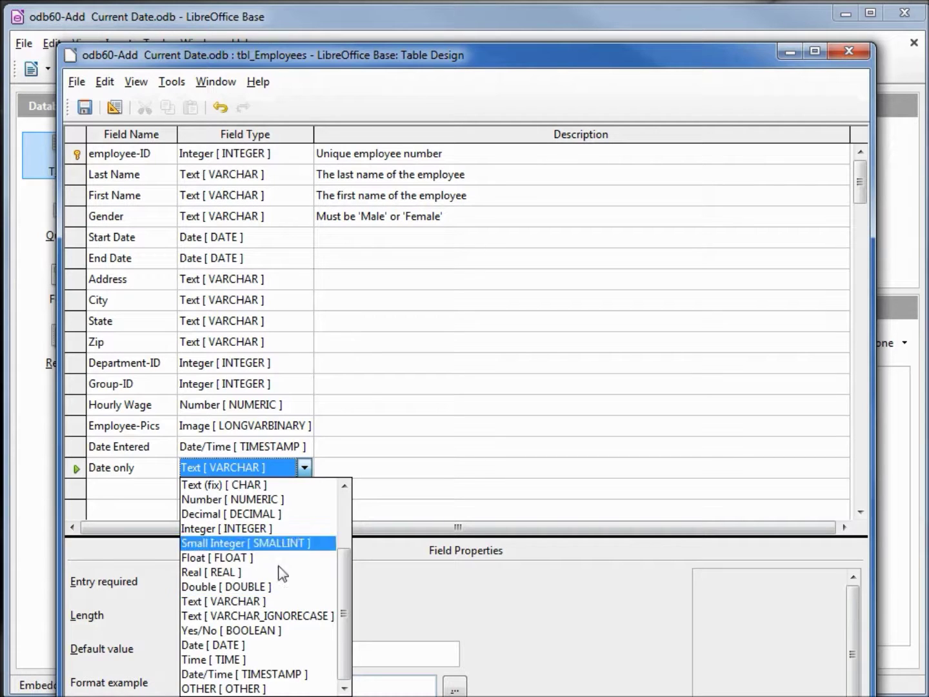
click(253, 645)
Add a Time only field of type Time, then save and close the table design.
click(156, 488)
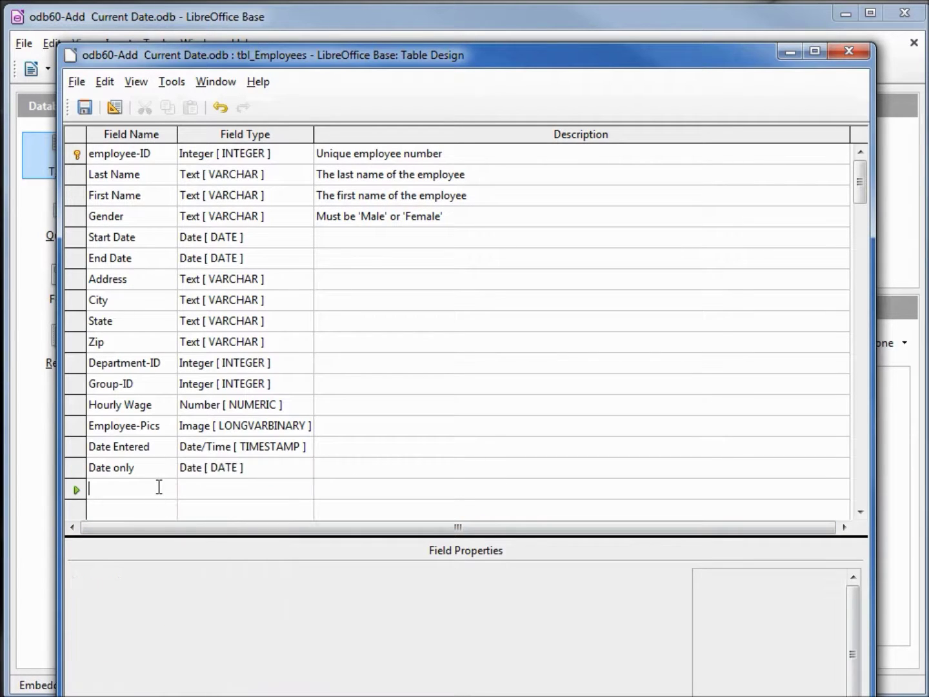
text(Time only)
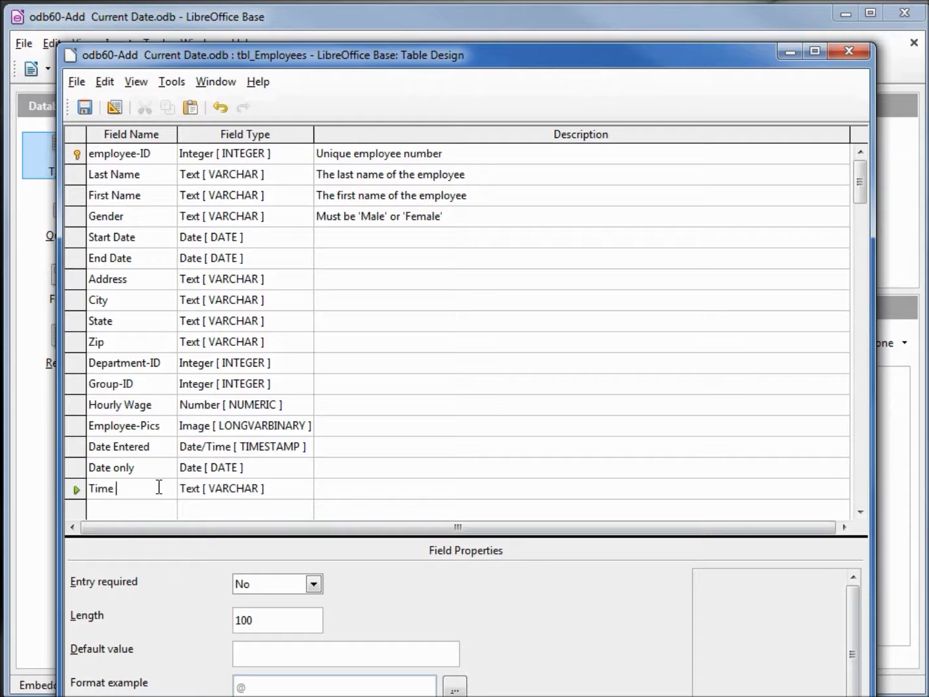
click(259, 489)
click(304, 491)
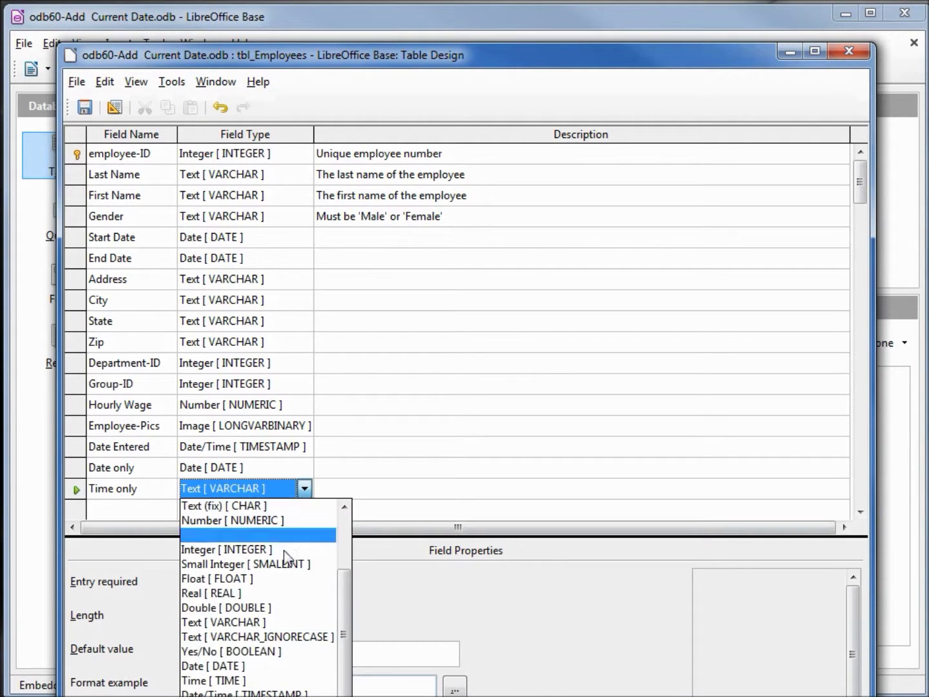
click(275, 679)
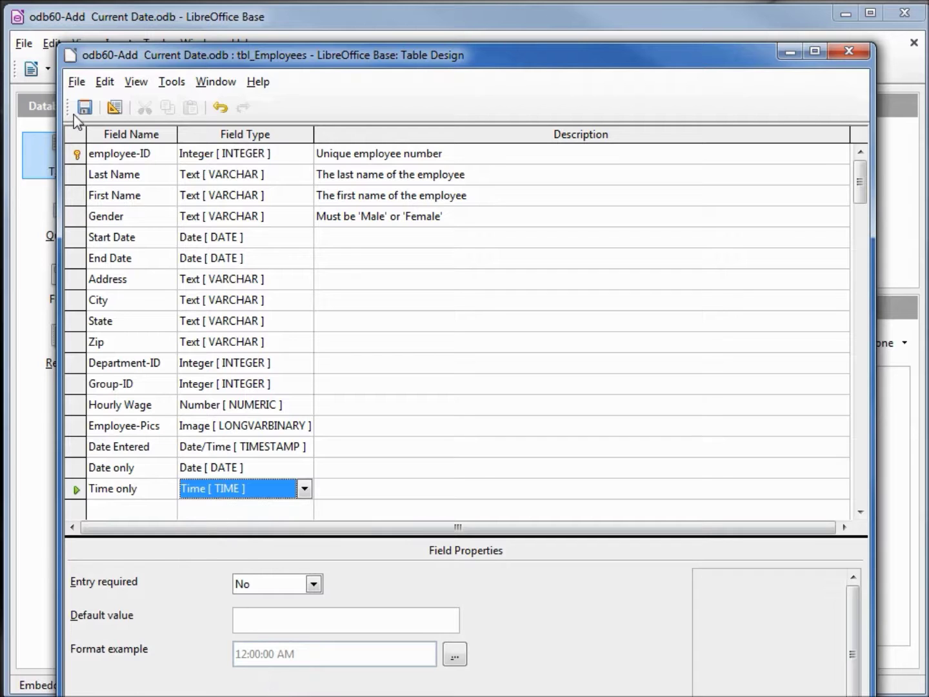
click(79, 109)
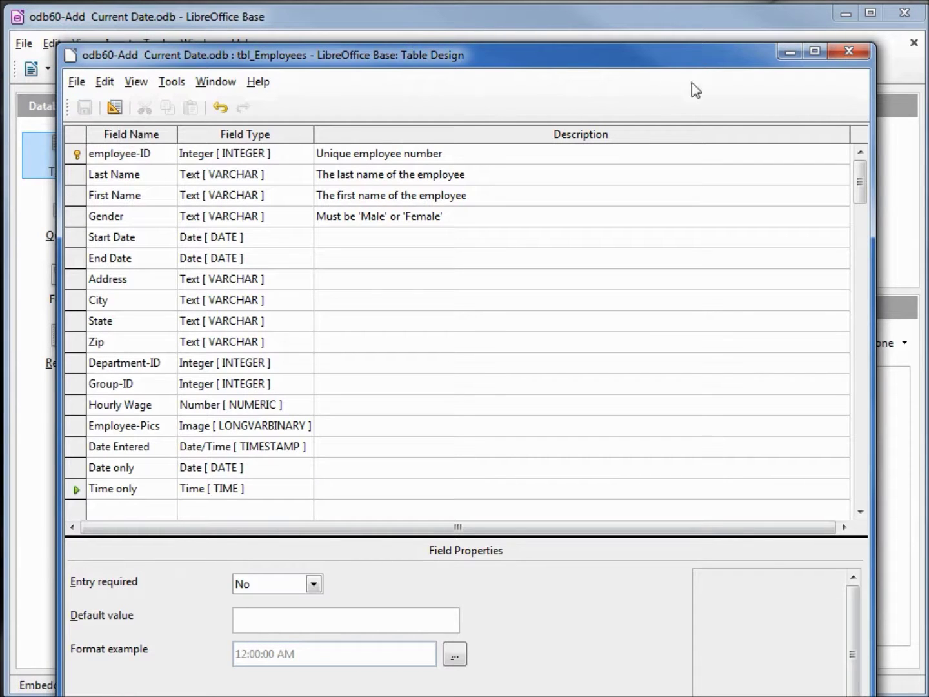
click(840, 57)
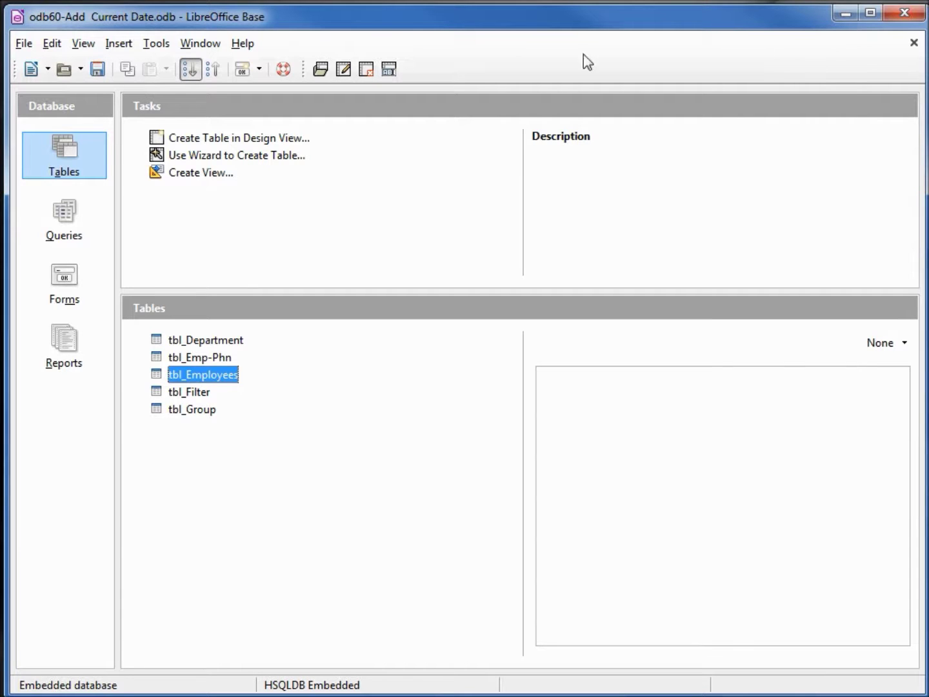
Open the Execute SQL Statement dialog from Tools > SQL and bring the Notepad script alongside.
click(158, 46)
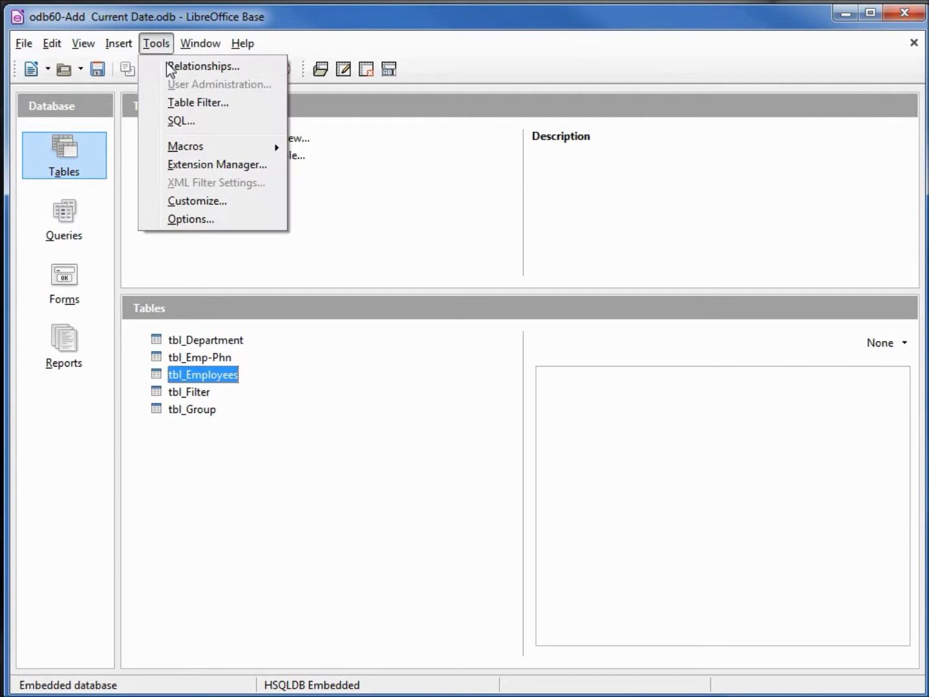
click(191, 123)
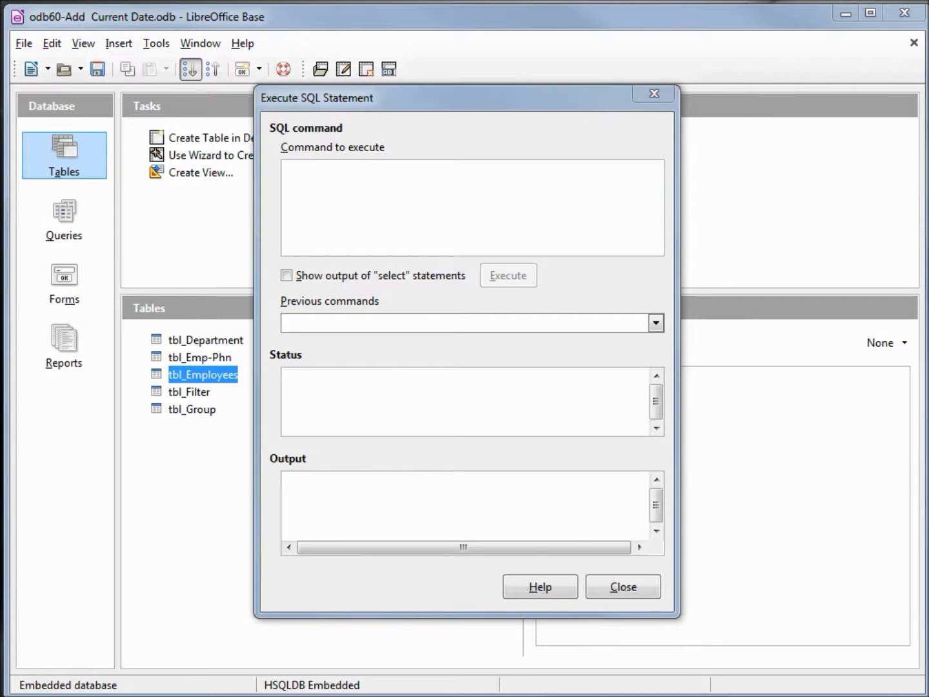
drag(928, 98, 508, 83)
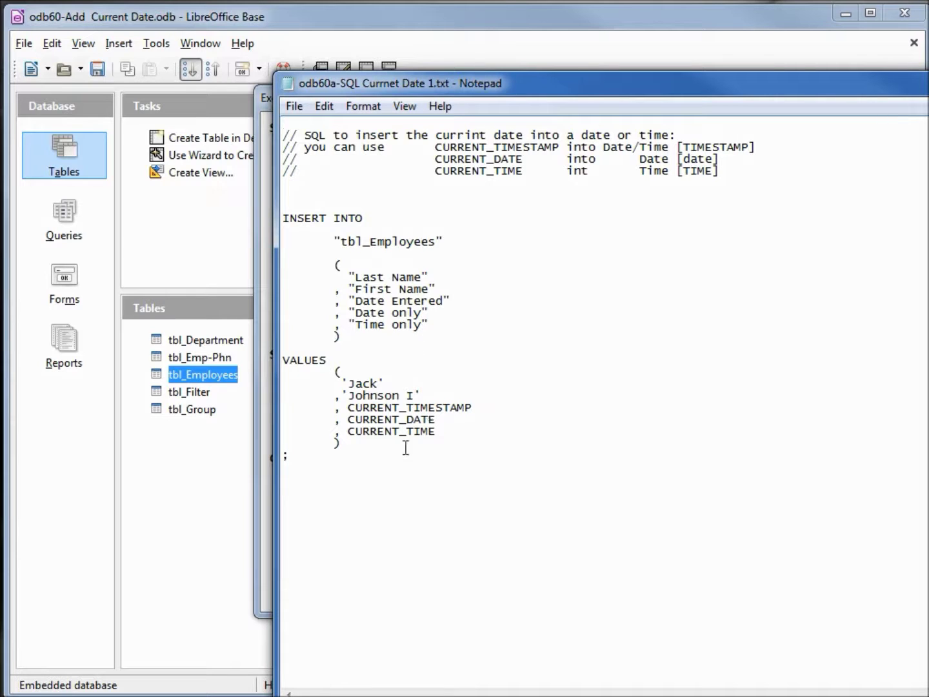
Copy the whole tbl_Employees INSERT script from Notepad and minimise Notepad.
drag(319, 466, 284, 124)
right_click(390, 143)
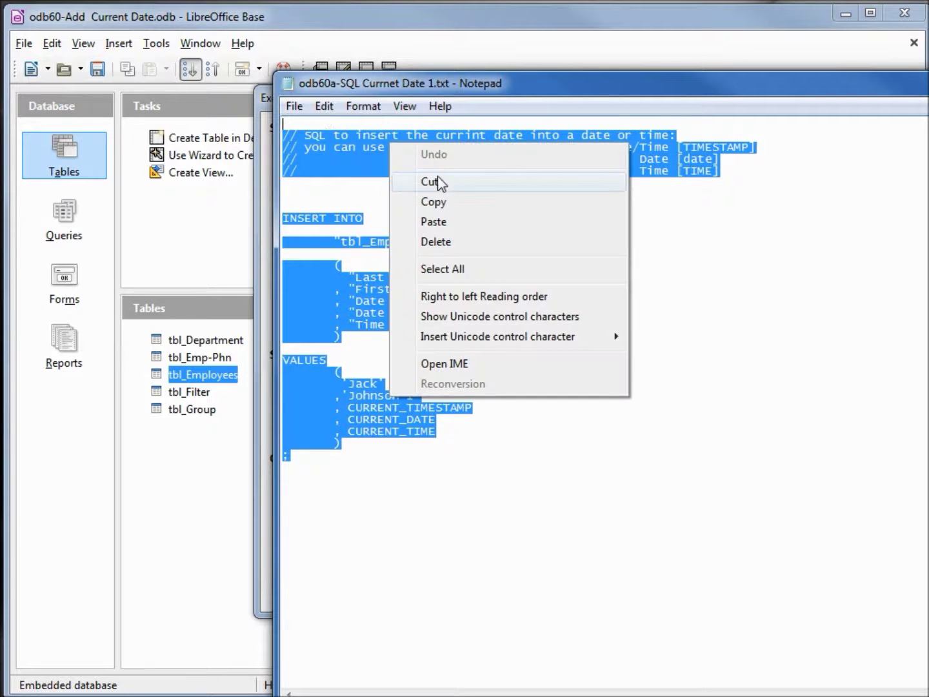
click(435, 202)
key(super+Down)
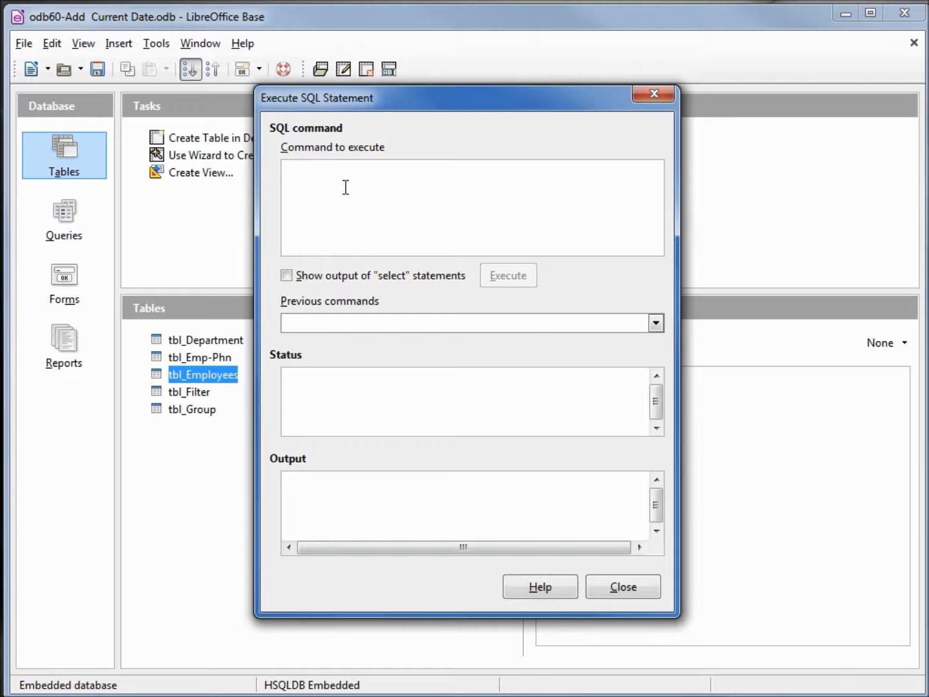
Paste the INSERT script into the command box, execute it, and close the dialog.
key(ctrl+v)
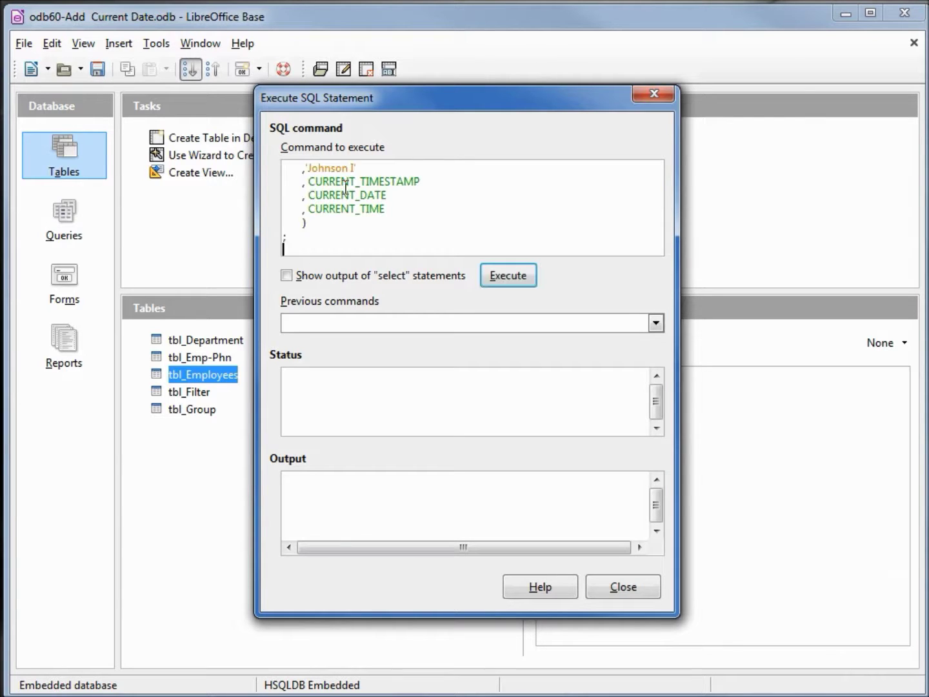
click(496, 279)
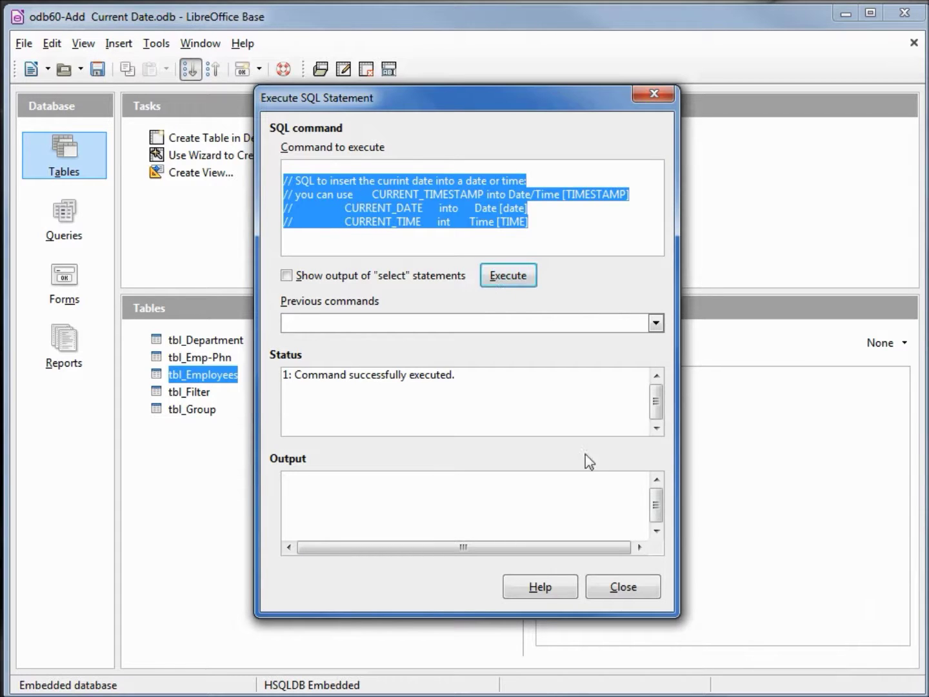
click(622, 587)
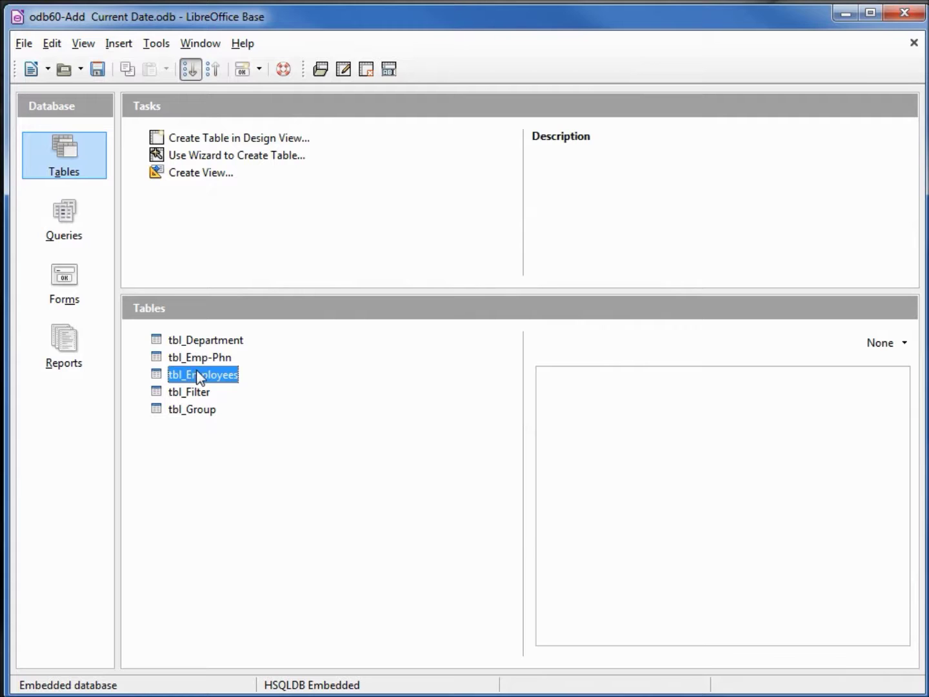
Open tbl_Employees to check the new 07/11/14, 07:50:44 AM record, then close it.
double_click(198, 373)
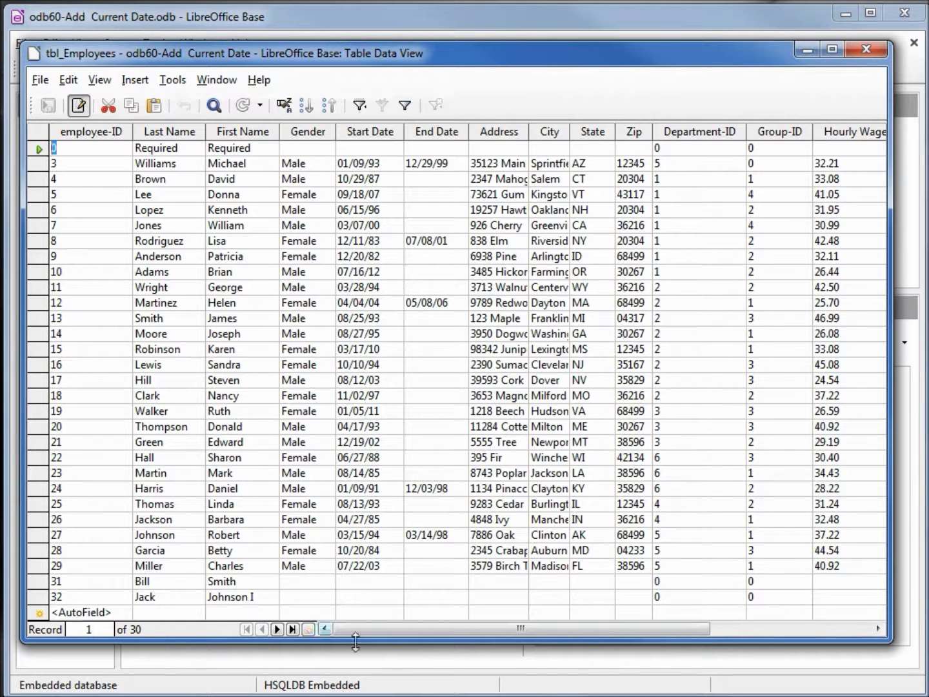
drag(394, 632, 650, 619)
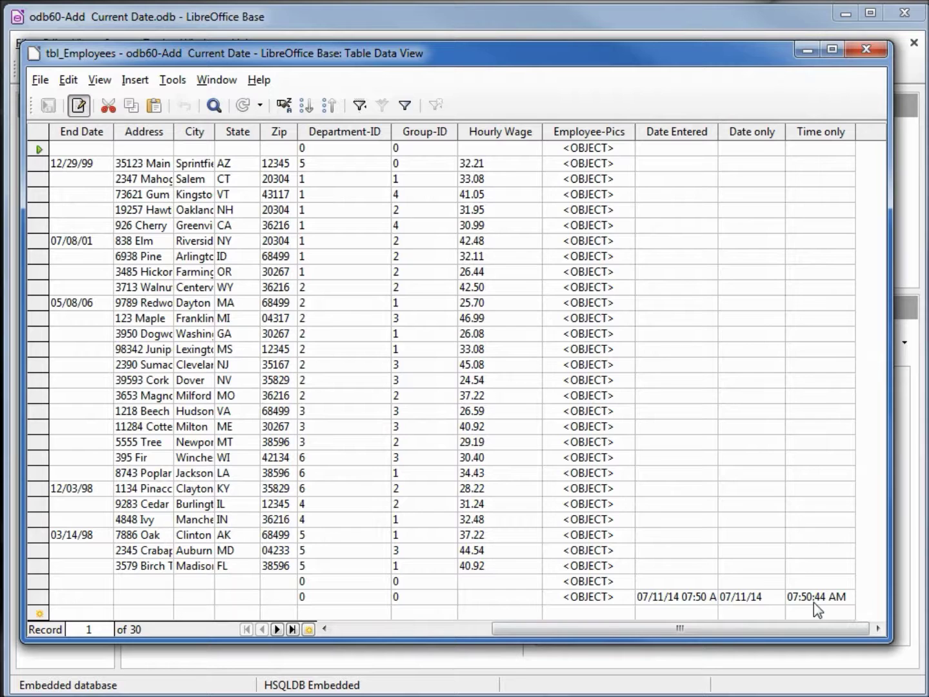
click(865, 49)
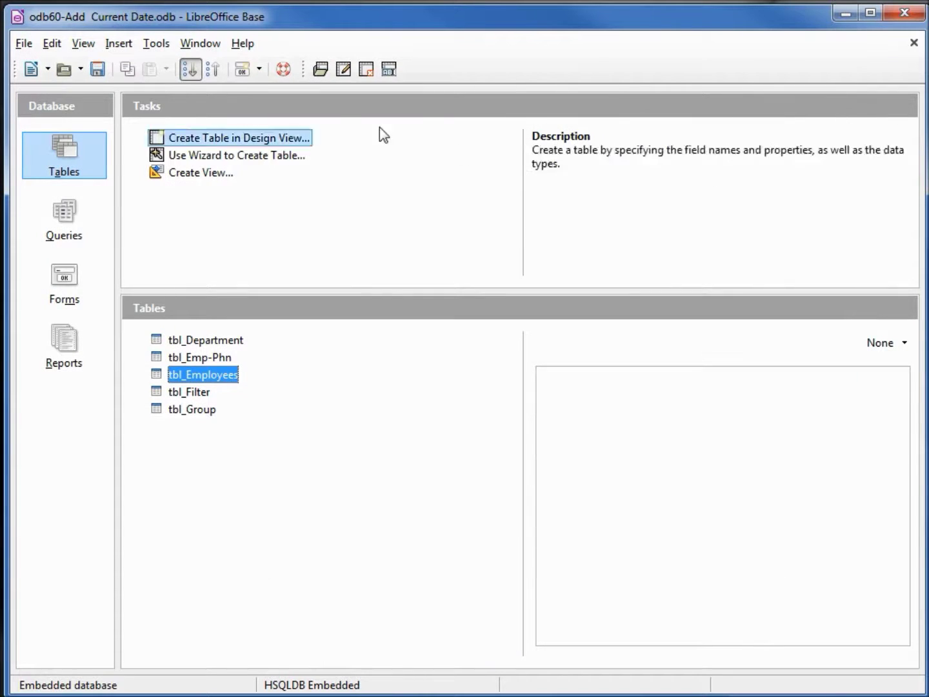
Reopen the Execute SQL Statement dialog and bring the odb60b Notepad script into view.
click(156, 43)
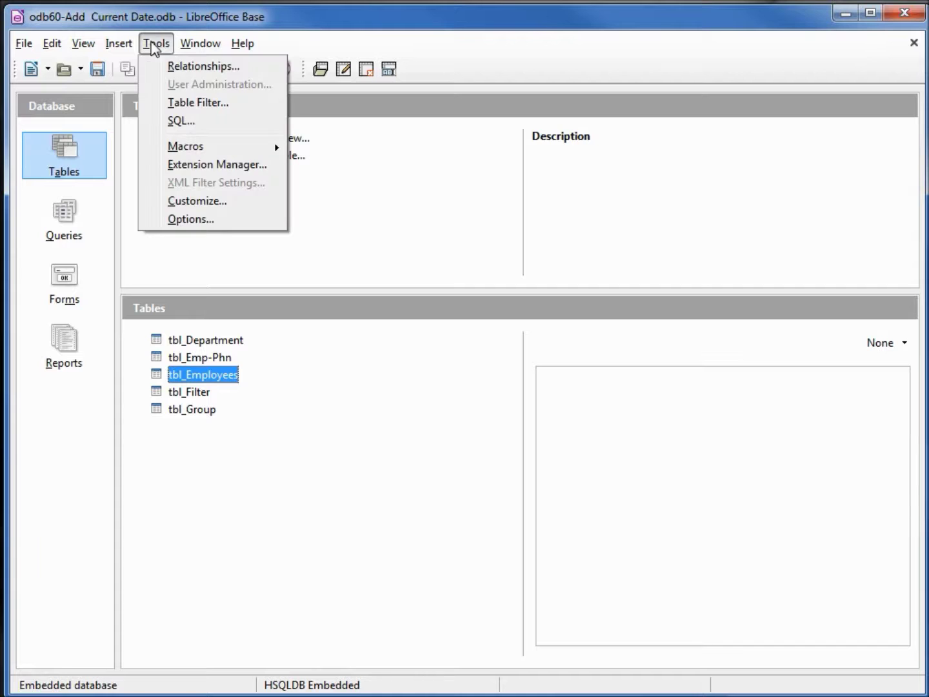
click(186, 121)
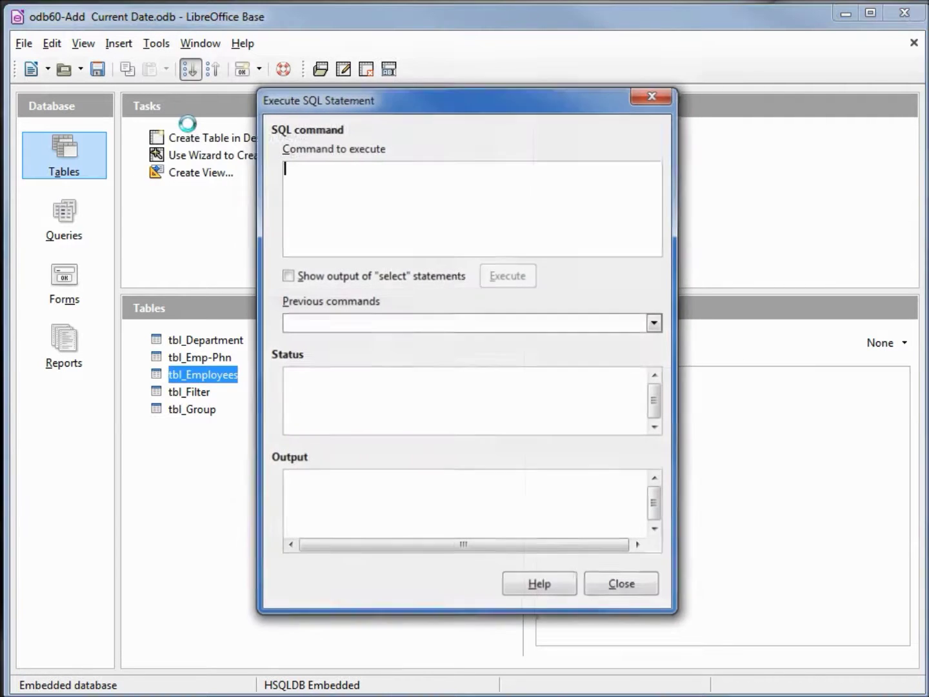
drag(928, 108, 665, 85)
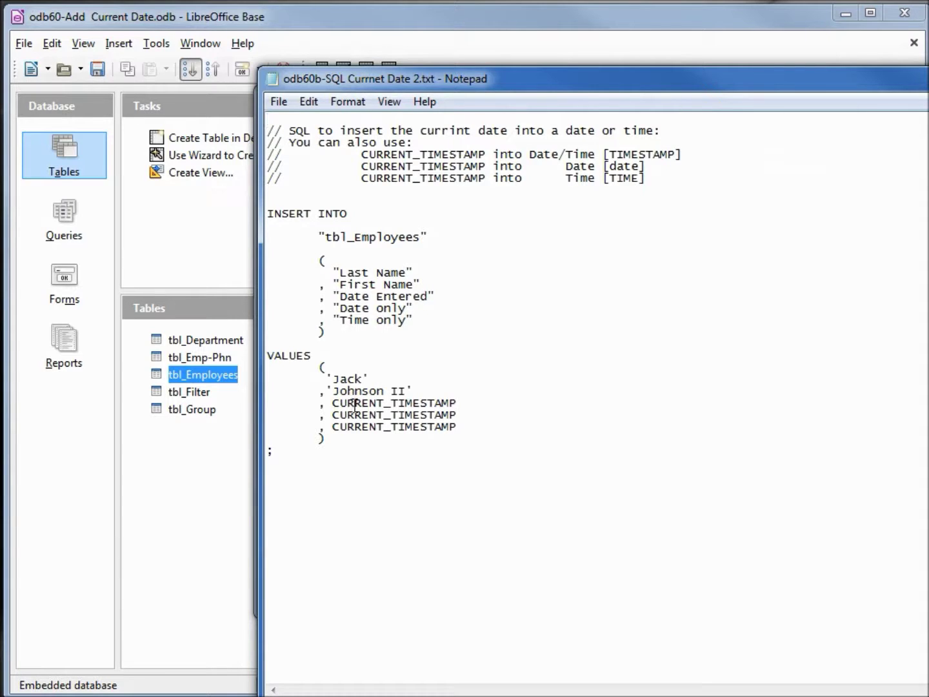
Copy the entire CURRENT_TIMESTAMP-only INSERT script and switch back to Base.
drag(282, 460, 264, 110)
right_click(360, 160)
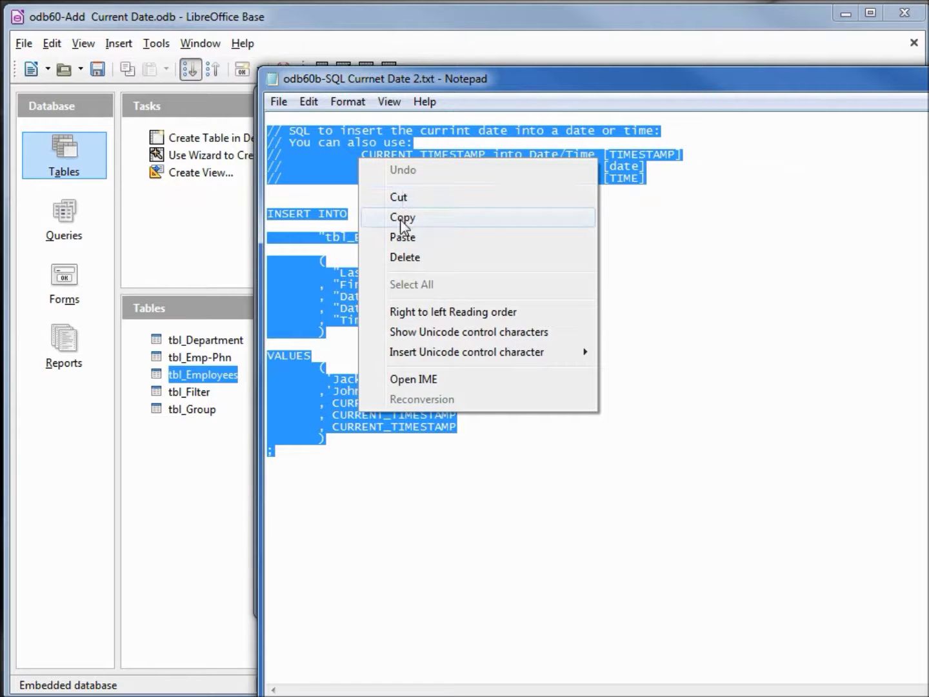
click(404, 218)
key(alt+Tab)
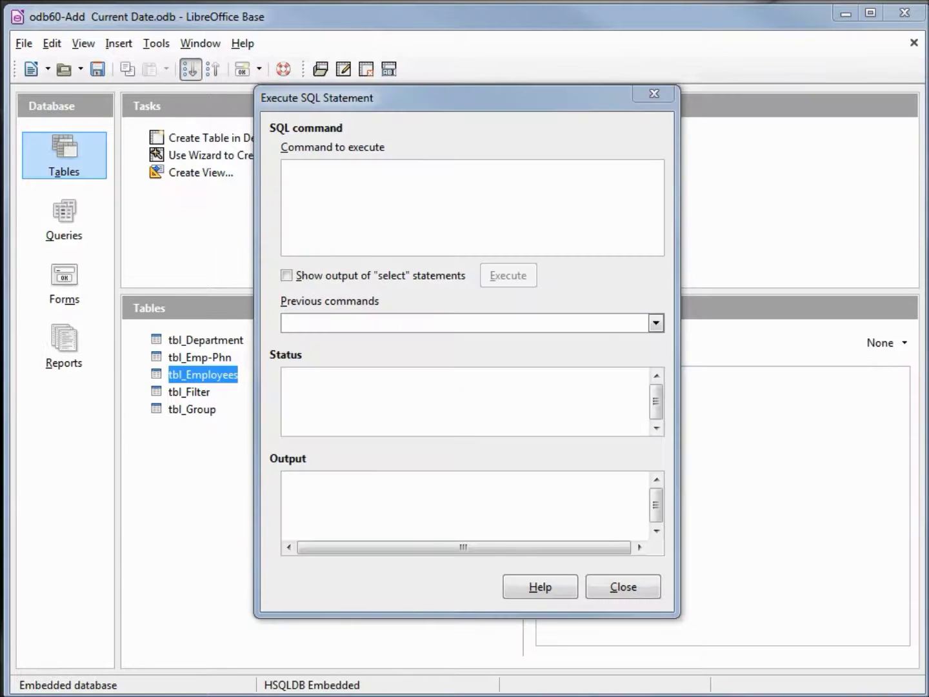
Paste the CURRENT_TIMESTAMP-only INSERT script, execute it, and close the SQL window.
click(391, 198)
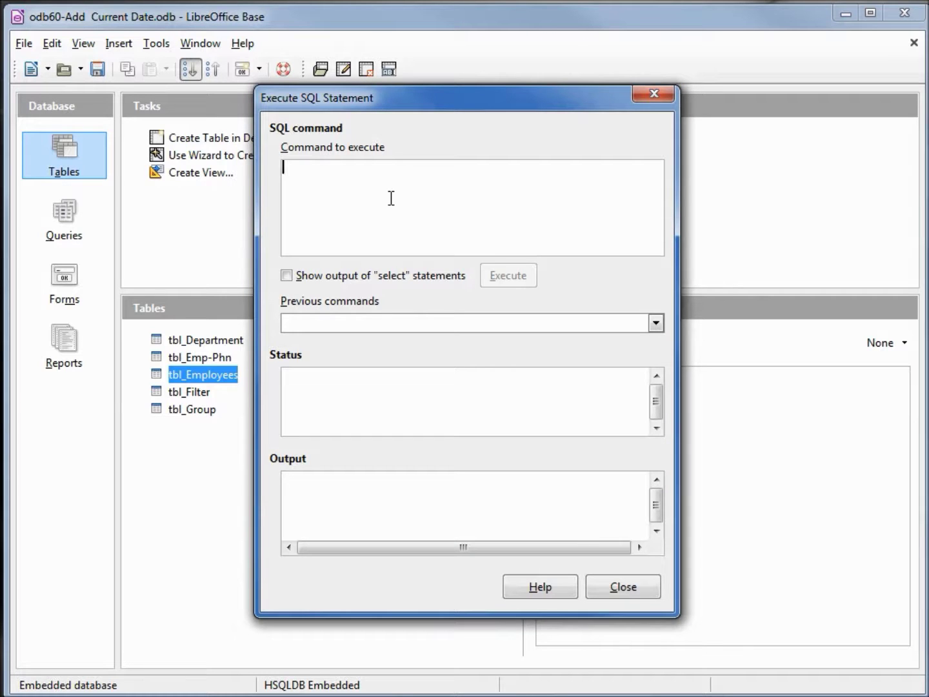
key(ctrl+v)
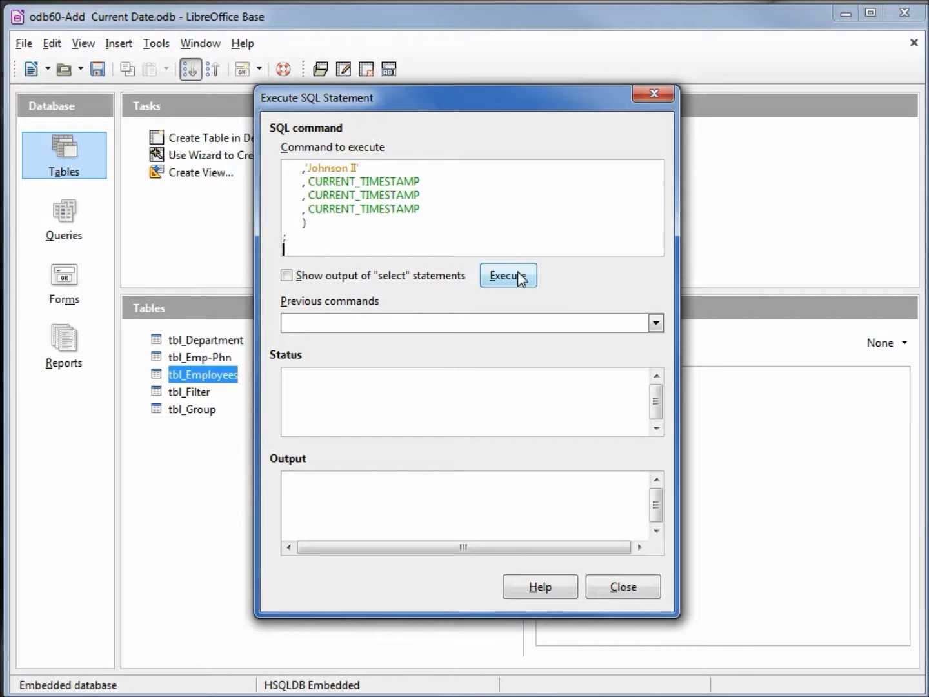
click(520, 277)
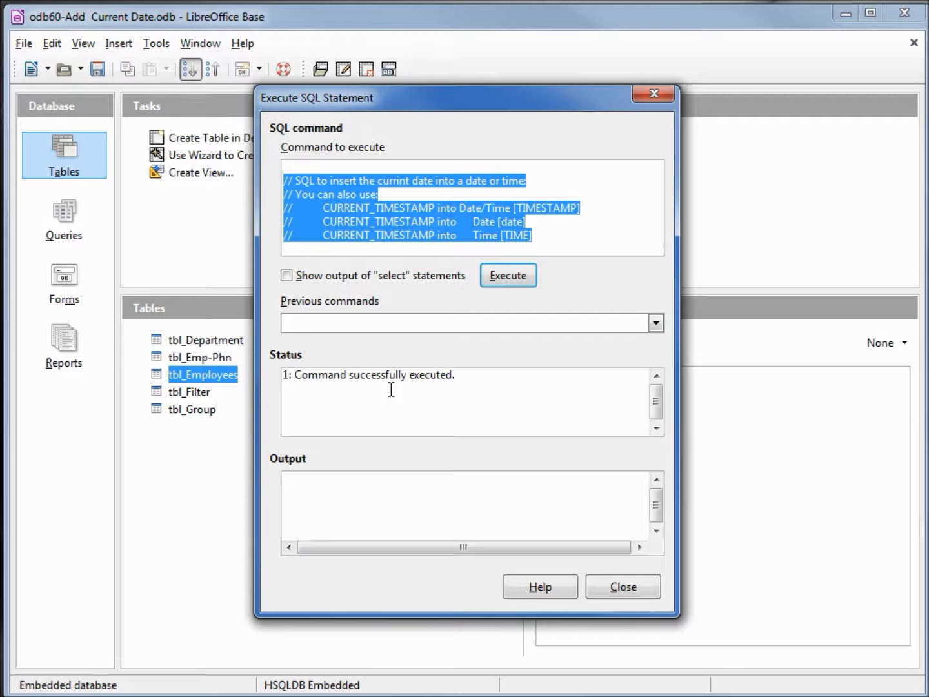
click(622, 588)
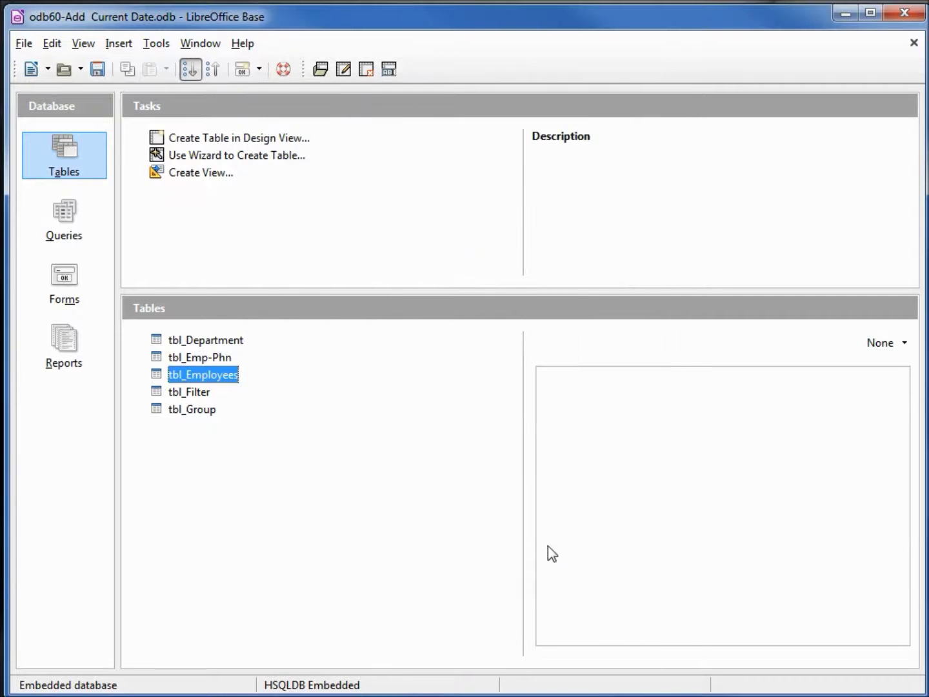
Open tbl_Employees to confirm the new 07/11/14, 07:52:27 AM record, then close it.
double_click(194, 378)
drag(415, 630, 627, 649)
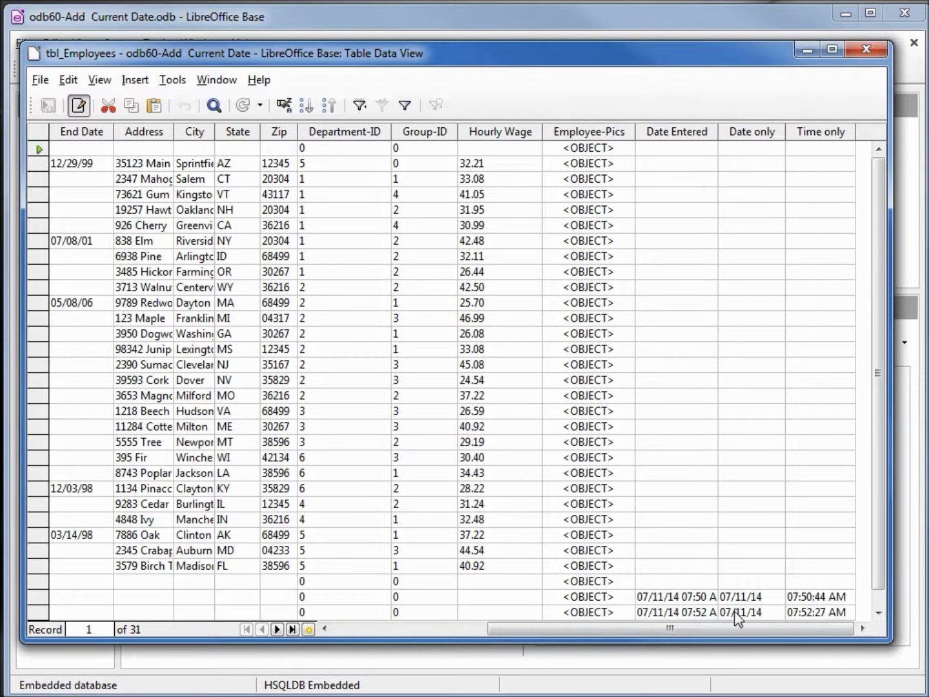
click(867, 49)
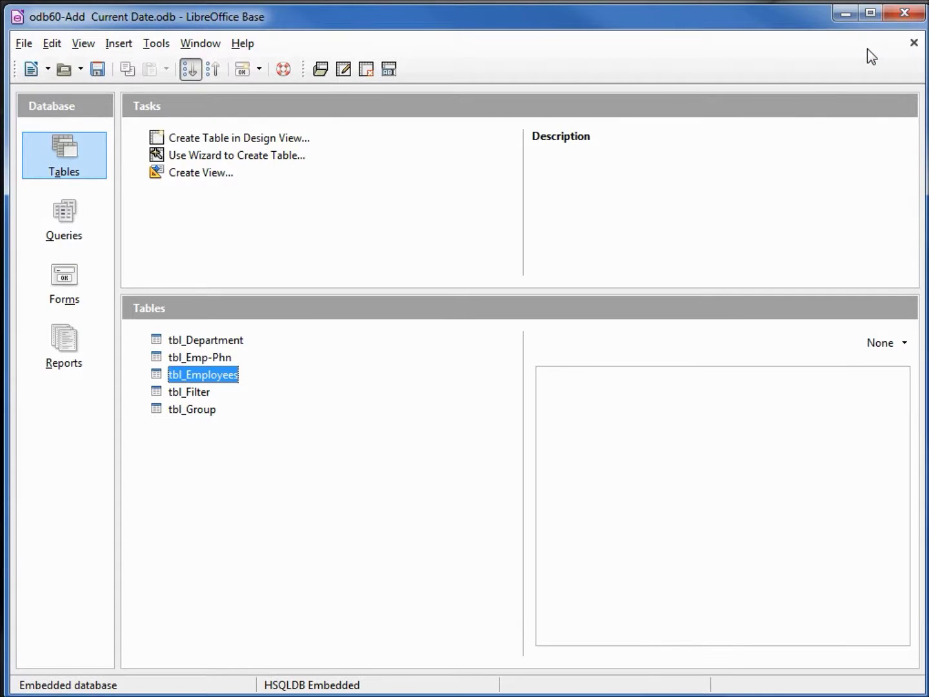
Show the Forms list and right-click the Add New Employee form.
click(64, 278)
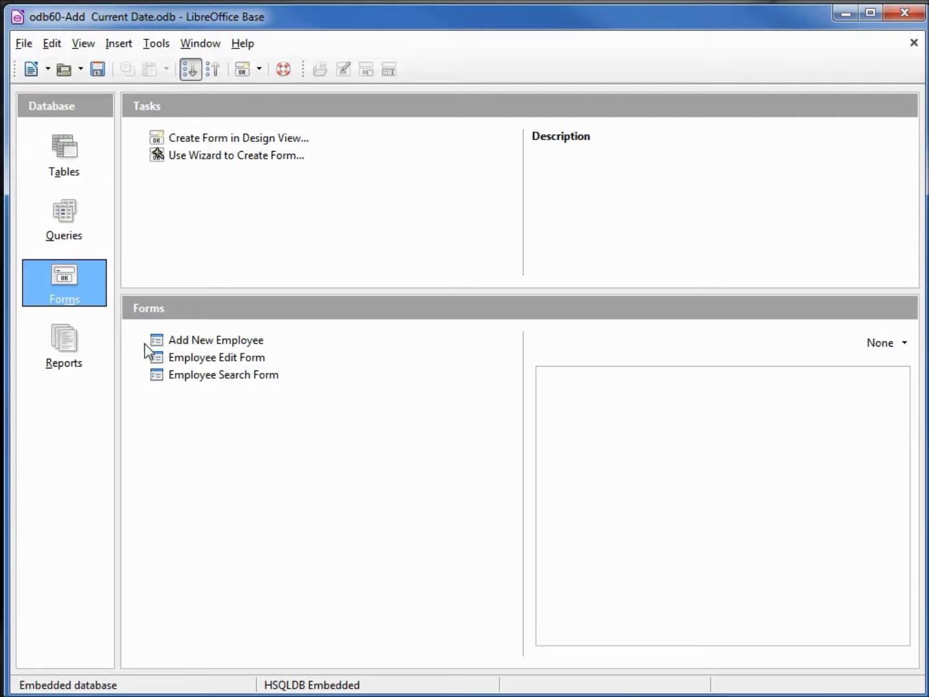
click(194, 343)
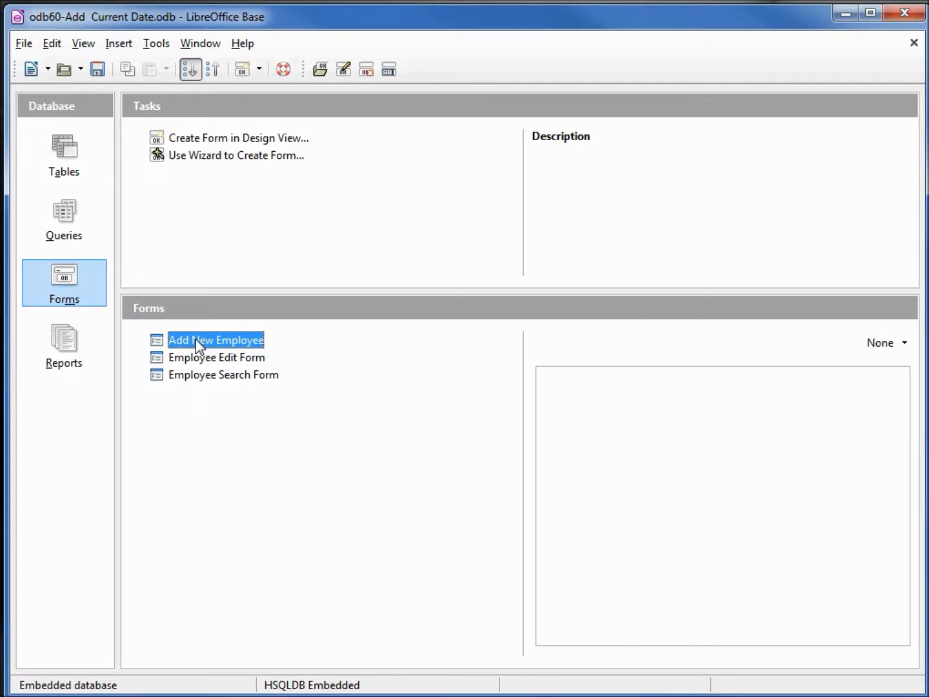
right_click(197, 345)
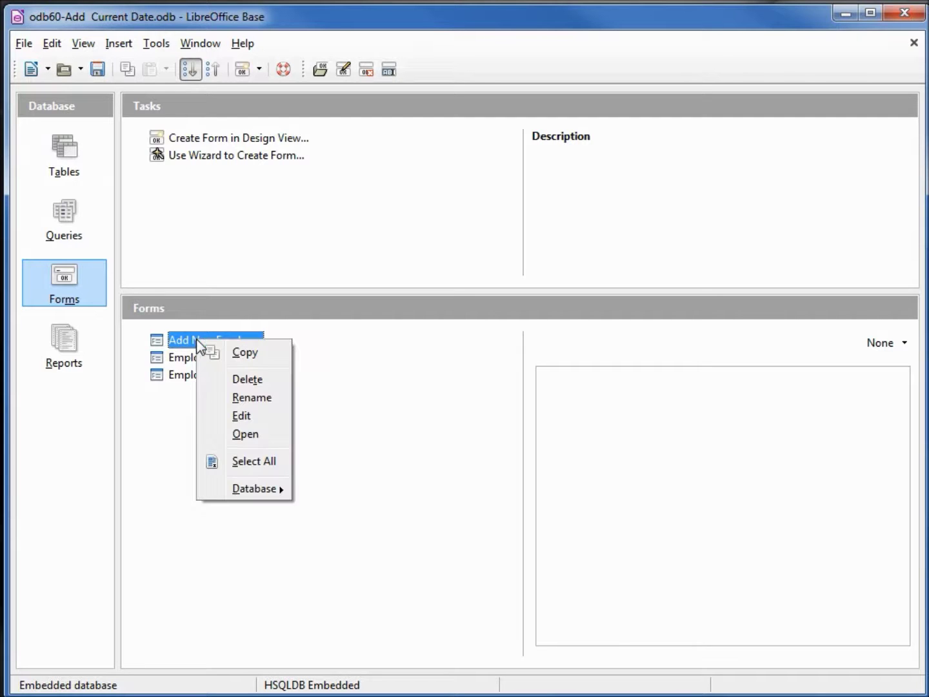
Open Add New Employee for editing and bring up the End Date field's control properties.
click(242, 418)
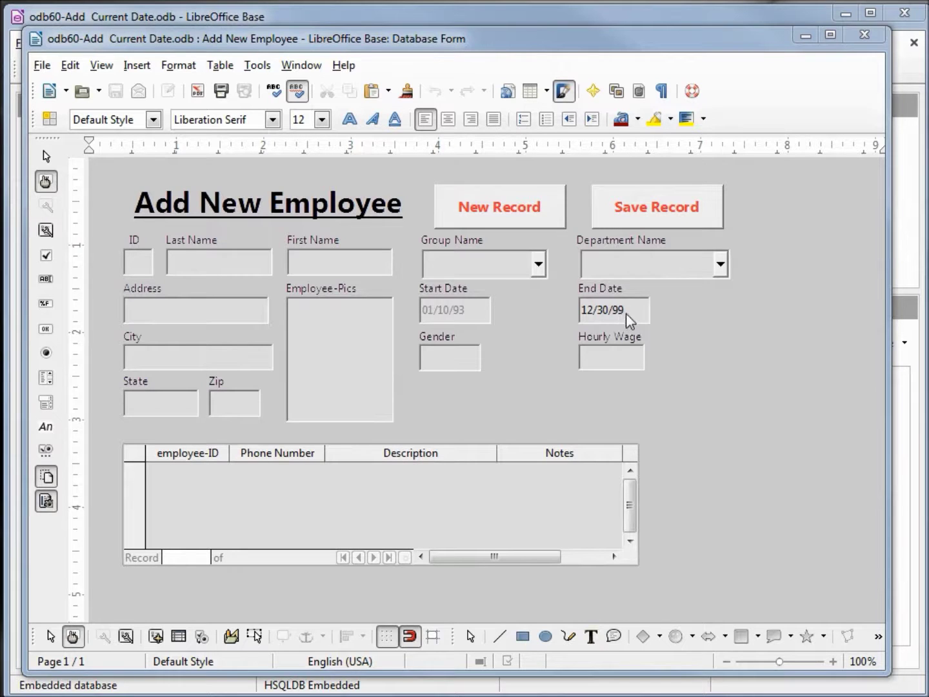
click(625, 314)
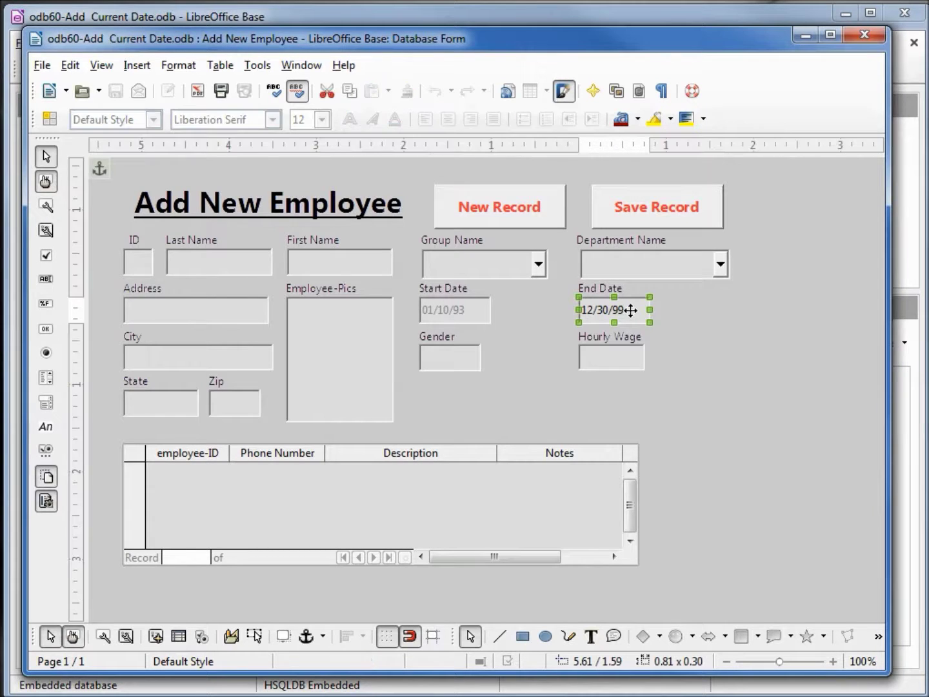
right_click(626, 314)
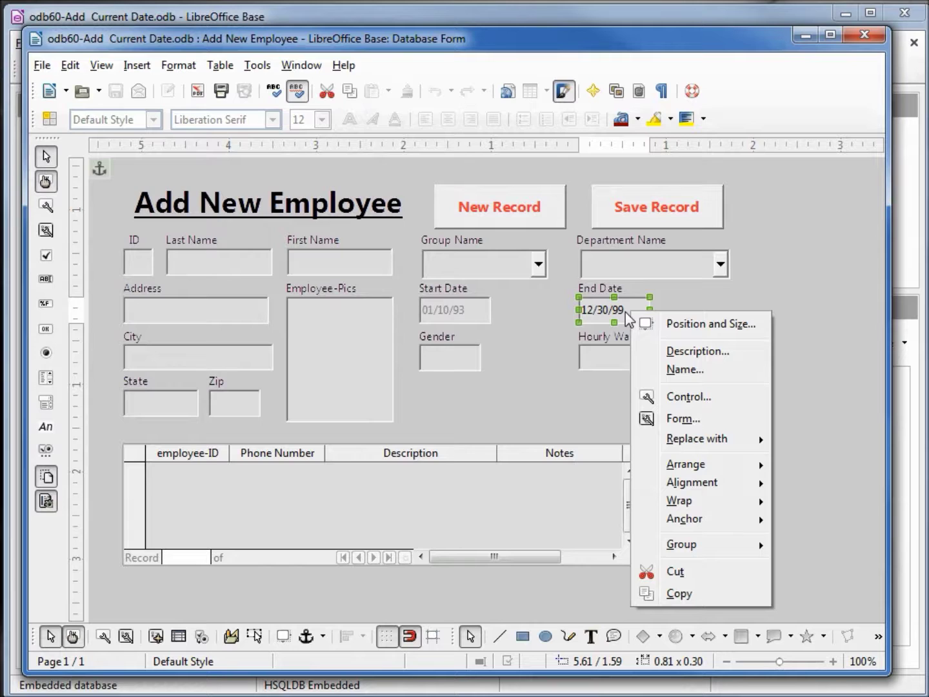
click(681, 397)
drag(762, 182, 253, 92)
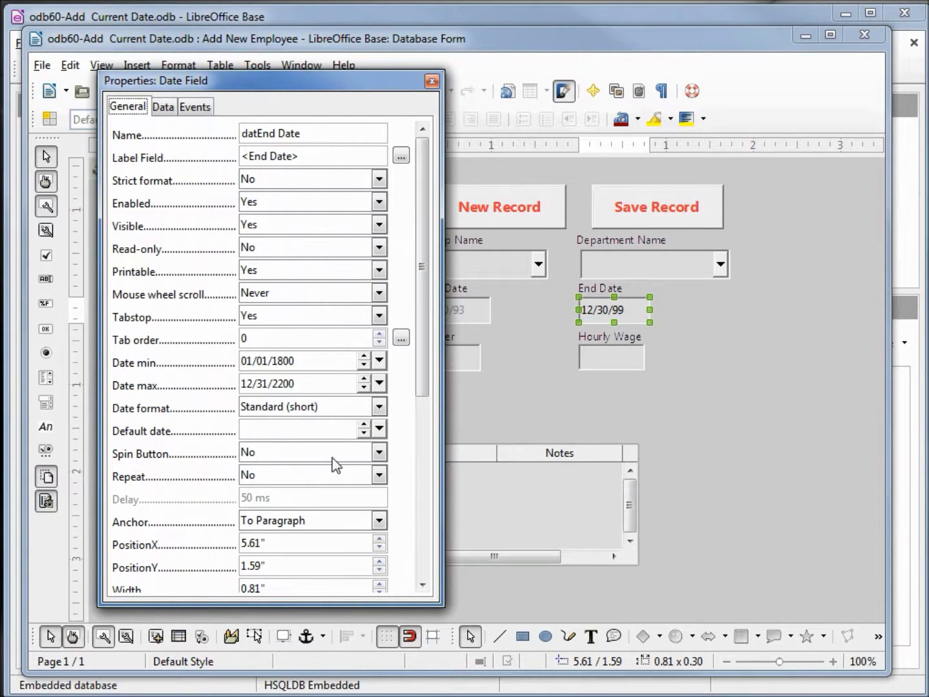
Set Spin Button, Repeat and Dropdown to Yes for End Date.
click(380, 451)
click(366, 485)
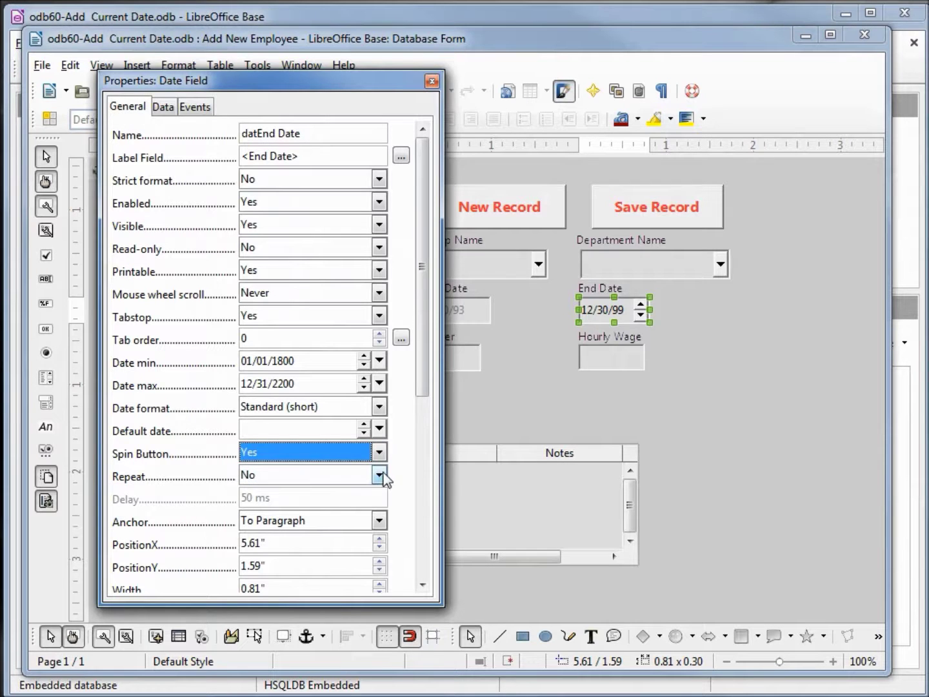
click(379, 474)
click(362, 506)
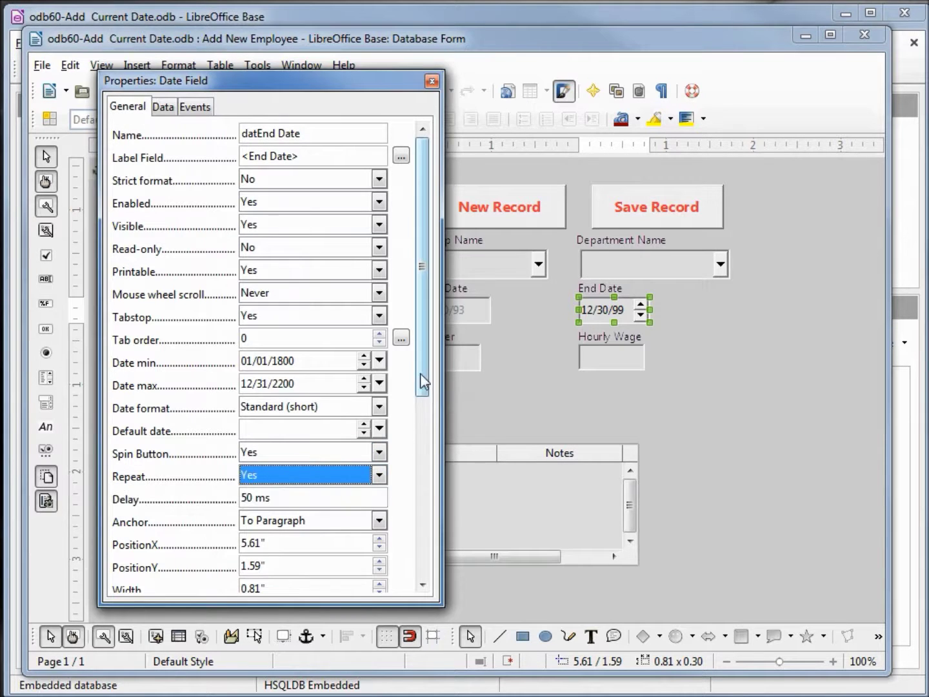
drag(423, 375, 420, 602)
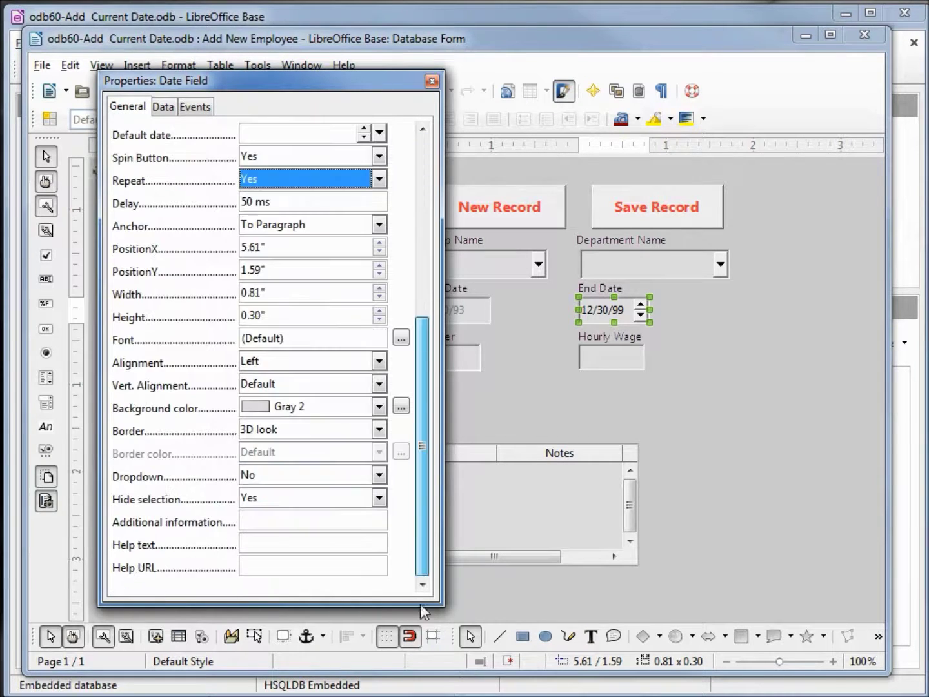
click(379, 475)
click(370, 506)
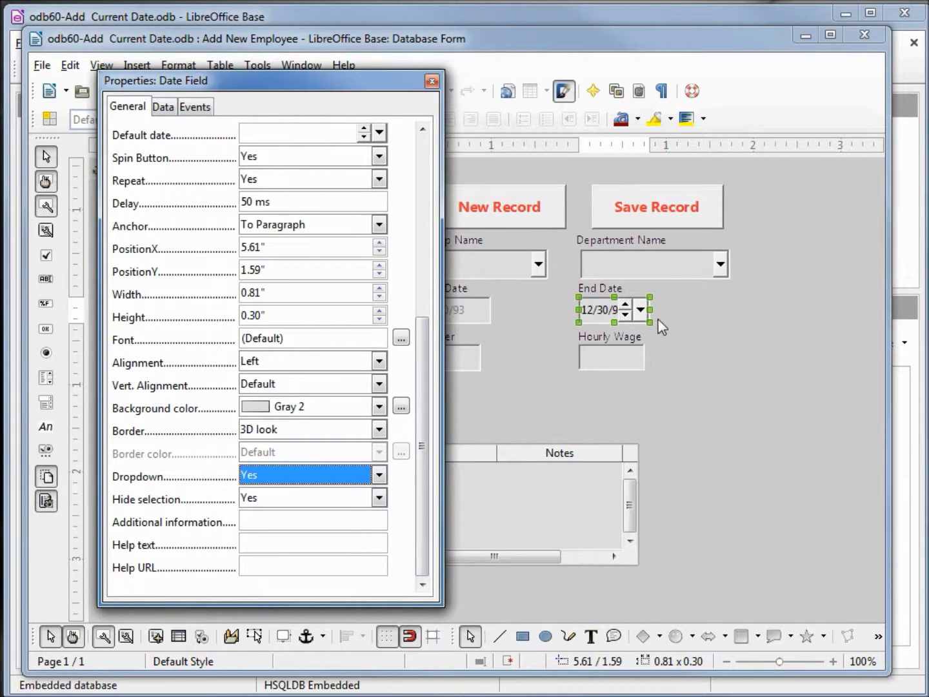
Widen the End Date field to 1.28 inches and close its properties.
drag(650, 309, 691, 309)
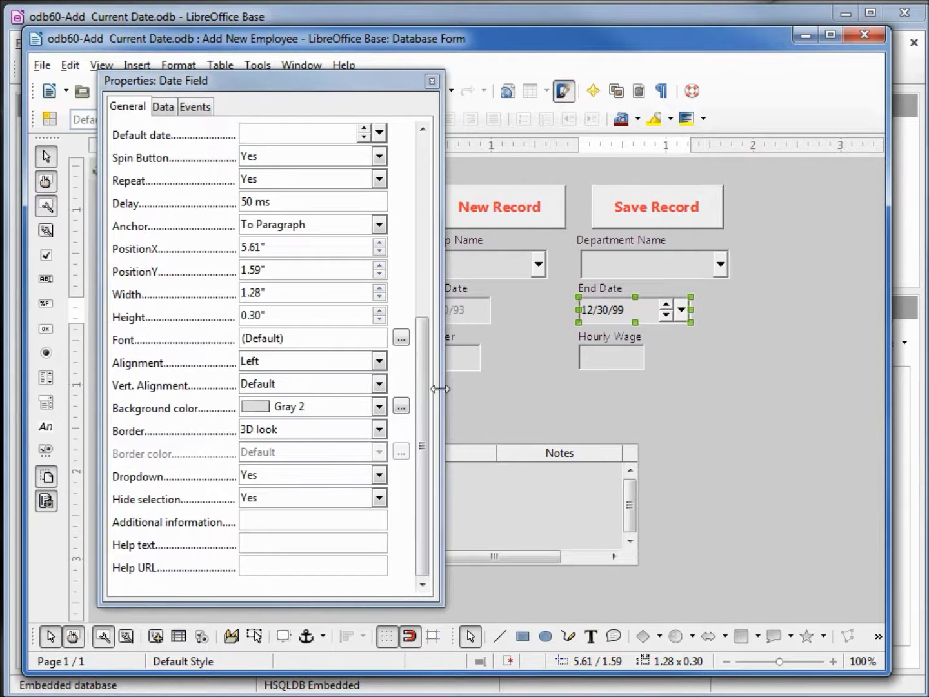
drag(420, 417, 433, 179)
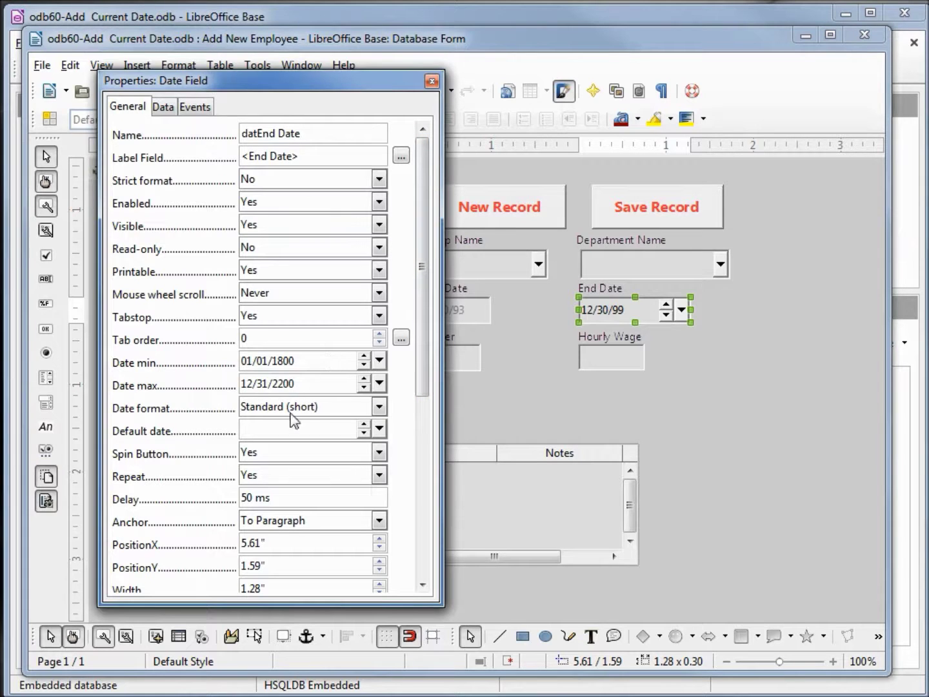
click(266, 428)
click(432, 81)
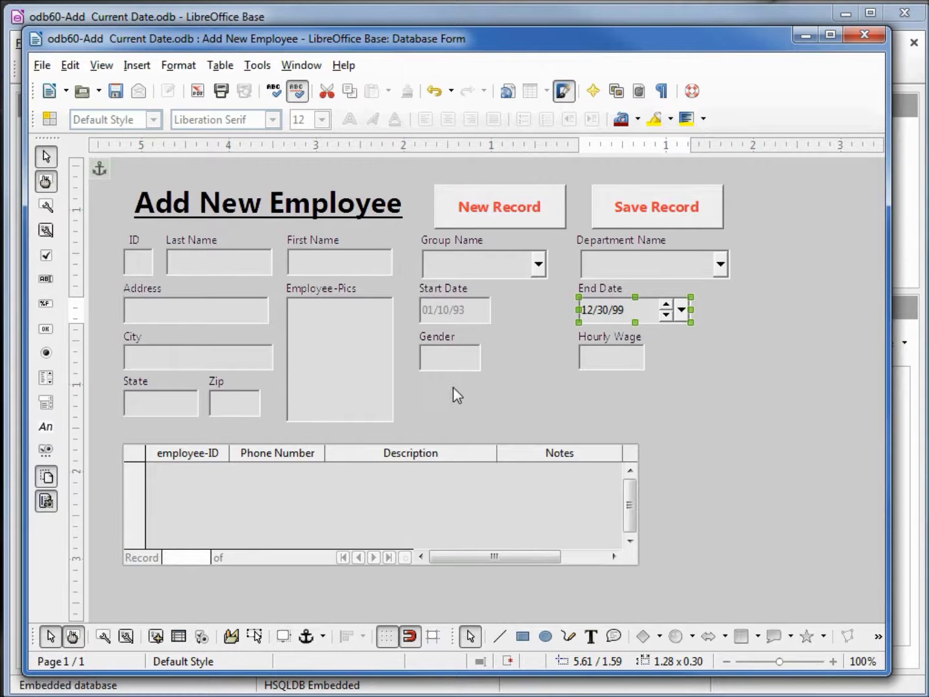
key(alt+Tab)
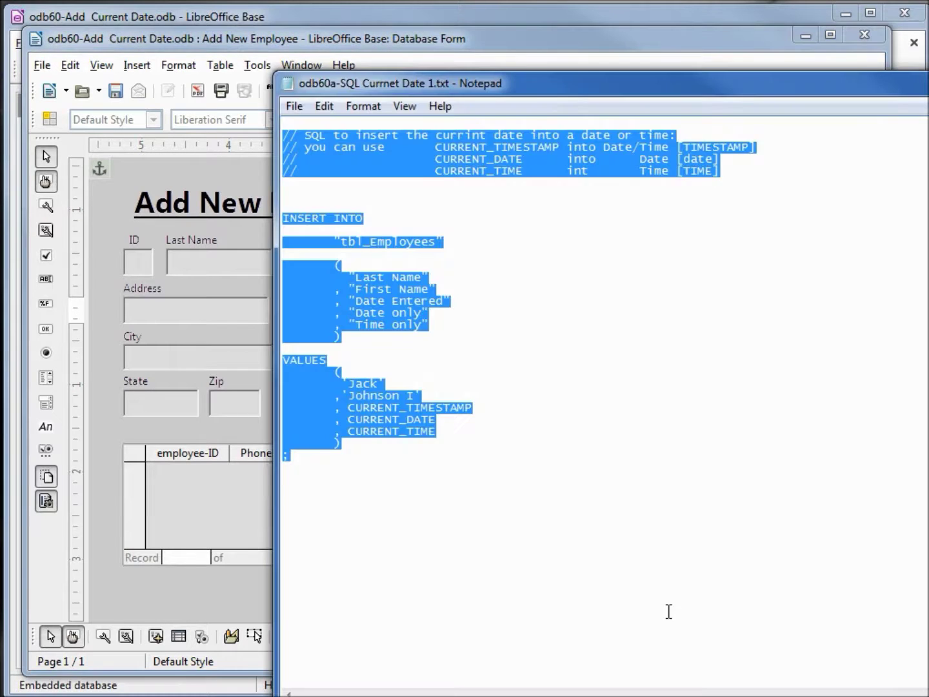
click(504, 356)
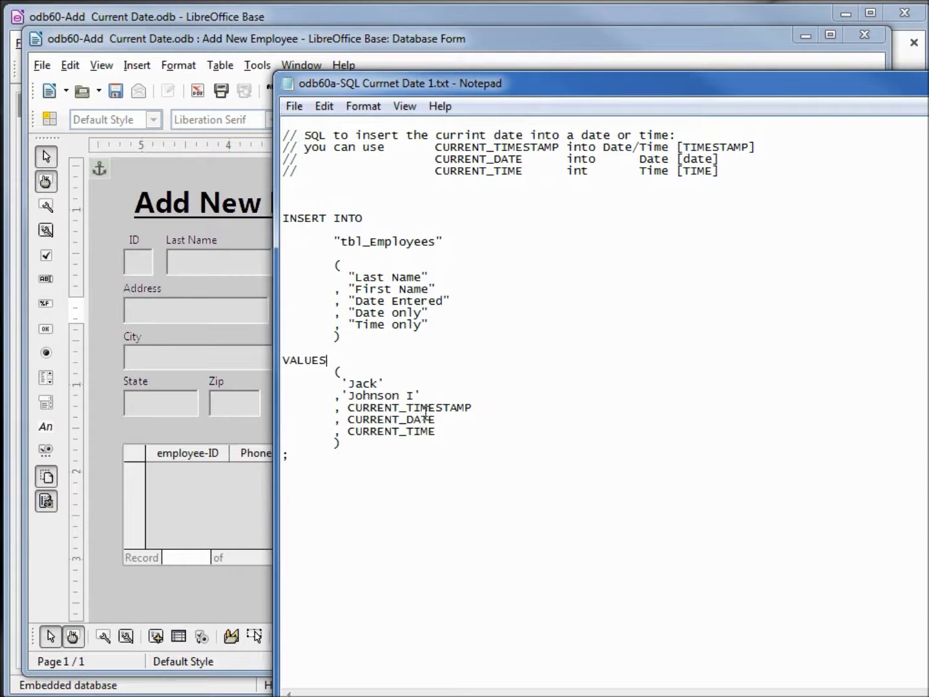
click(915, 184)
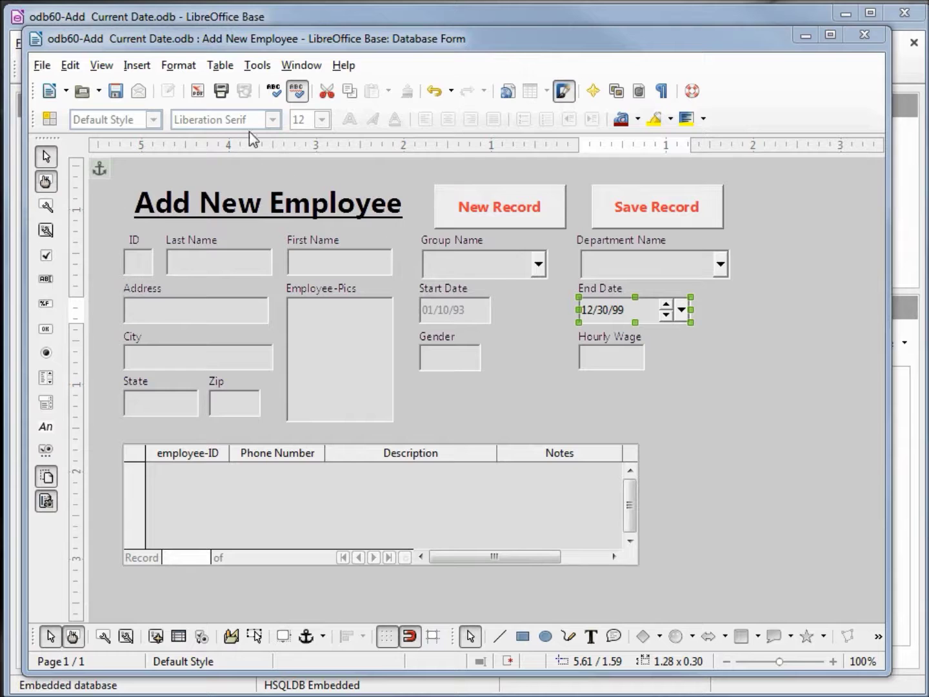
click(116, 91)
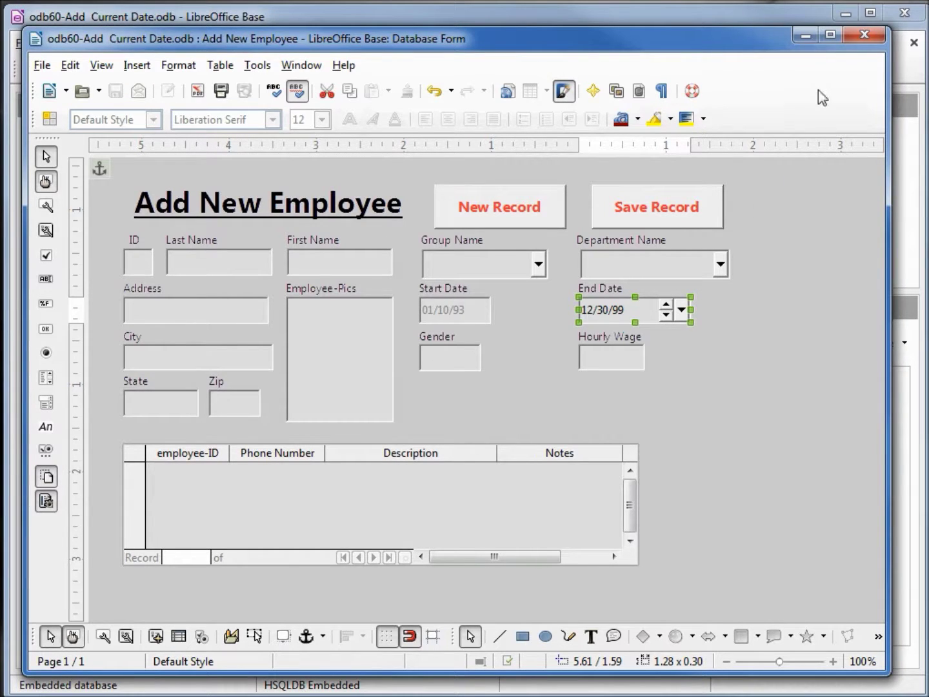
Close the form design and open tbl_Employees in table design view.
click(871, 36)
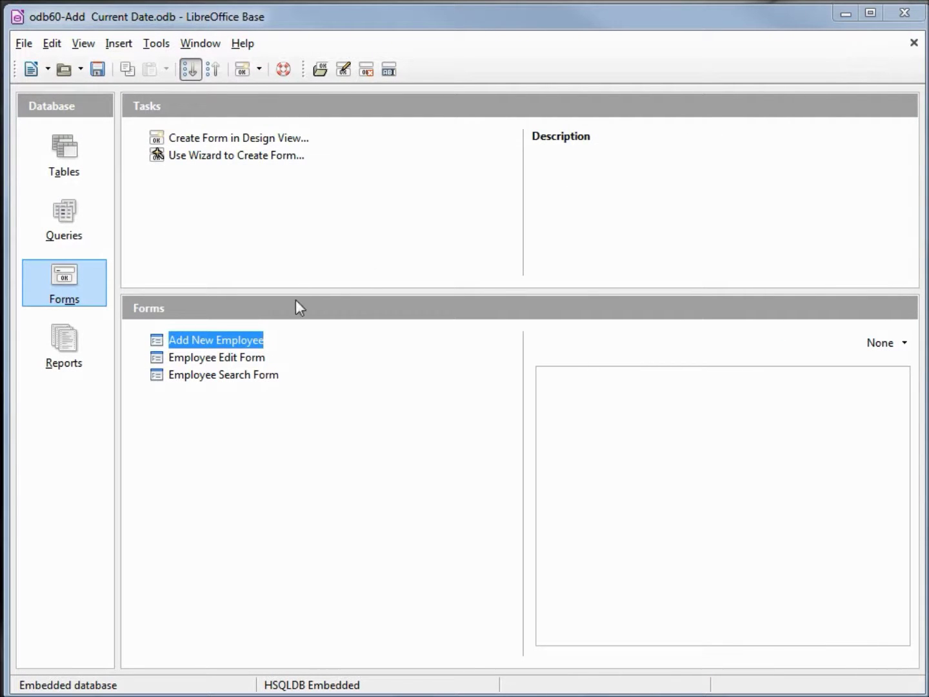
click(67, 163)
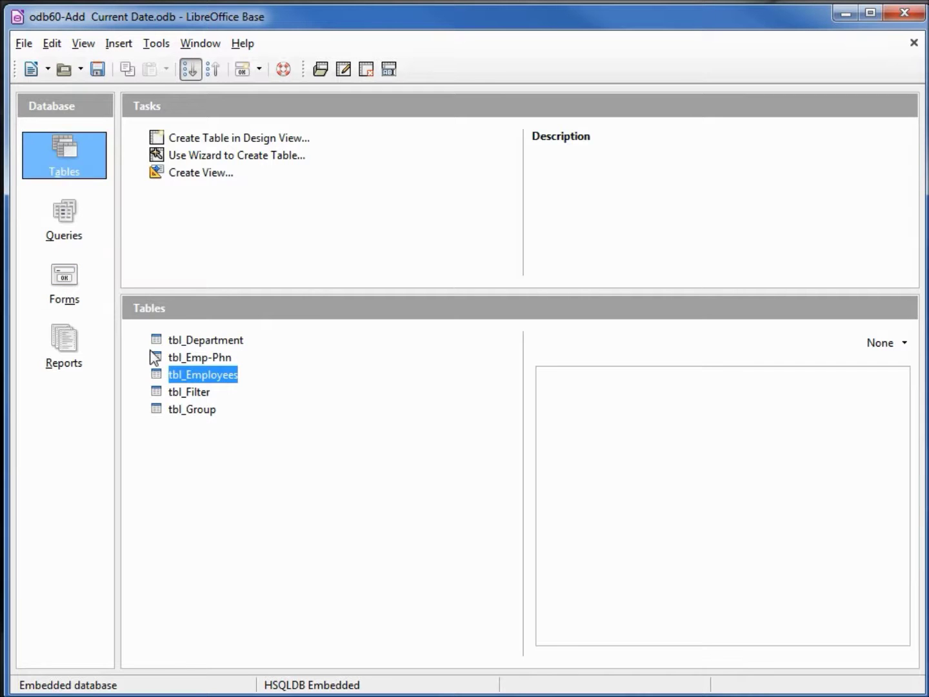
right_click(182, 381)
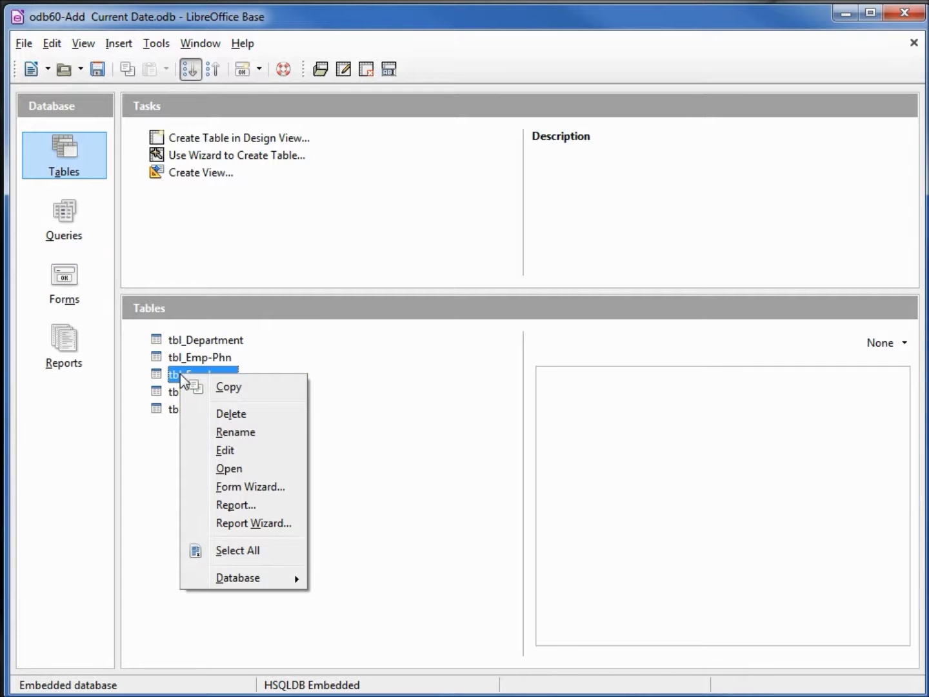
click(229, 451)
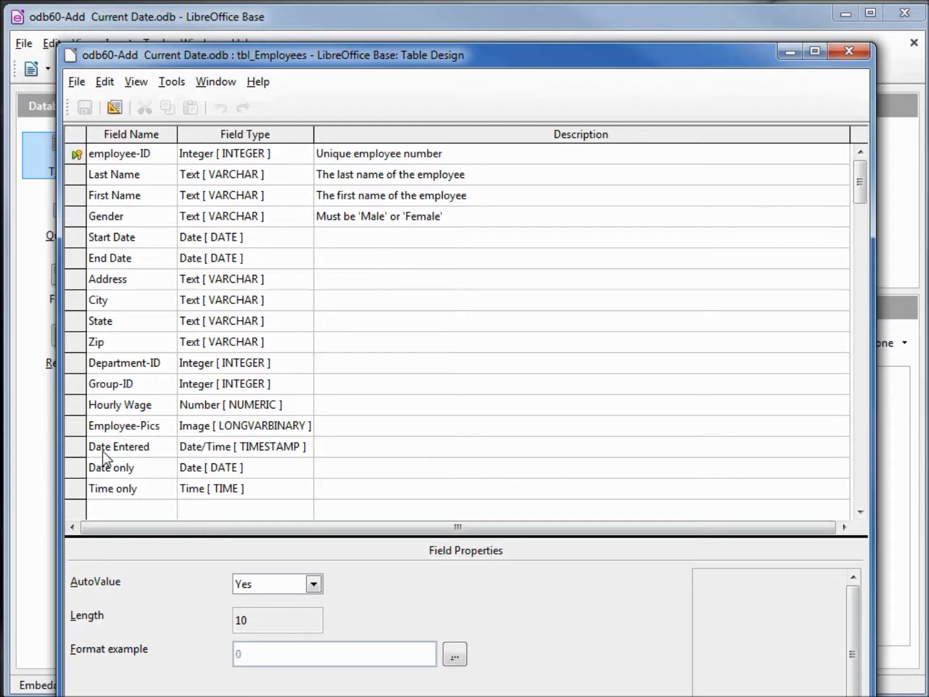
Delete the Date only and Time only rows, then save and close the design.
click(78, 469)
right_click(78, 469)
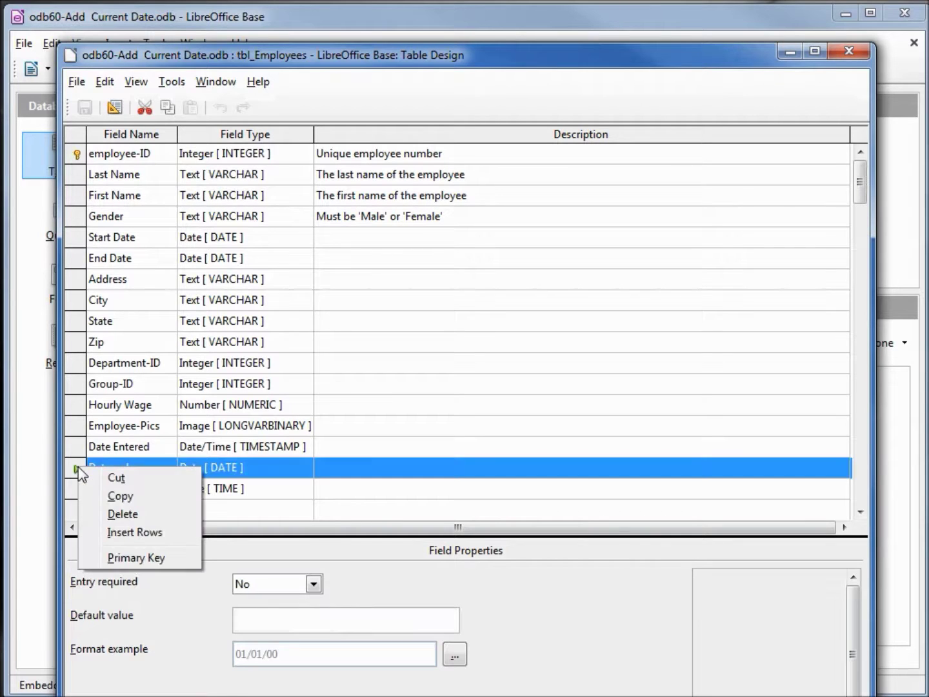
click(119, 514)
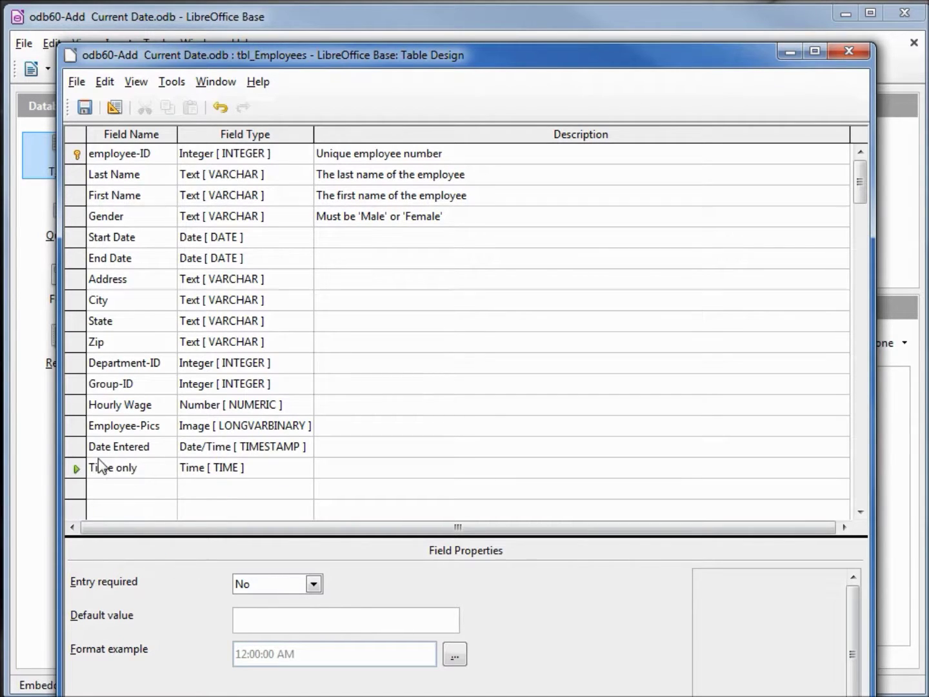
right_click(80, 470)
click(125, 514)
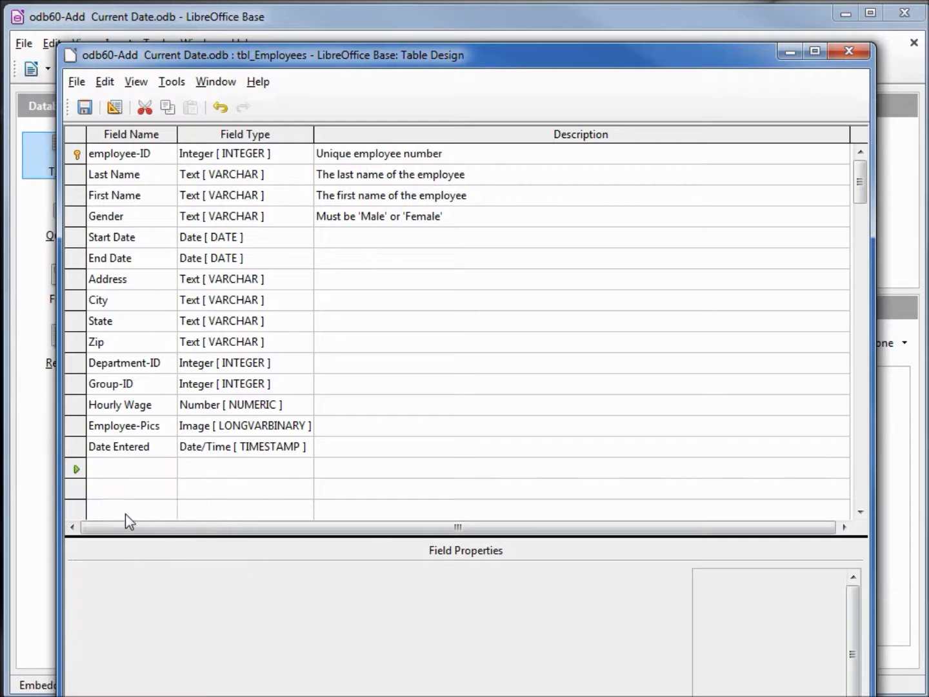
click(86, 107)
click(844, 52)
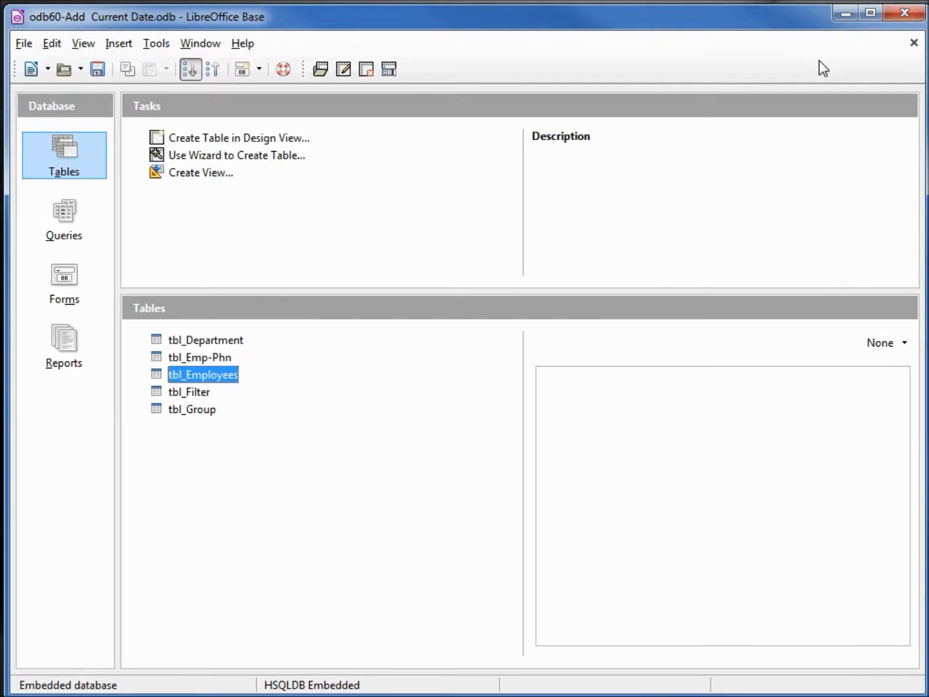
Open the SQL command window and copy the ALTER TABLE statement from Notepad.
click(157, 50)
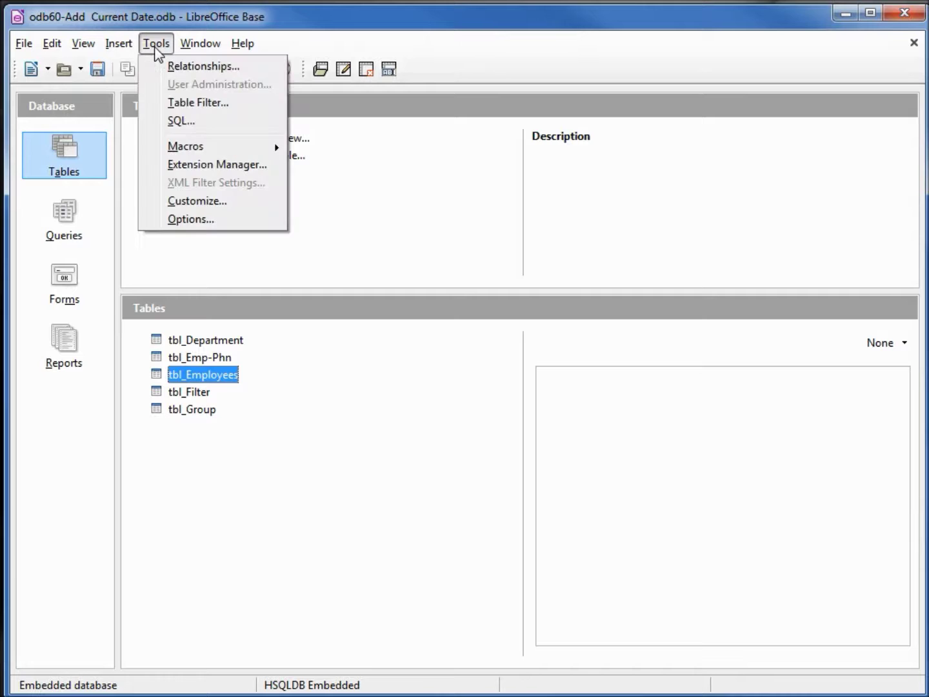
click(181, 122)
key(alt+Tab)
drag(902, 148, 234, 61)
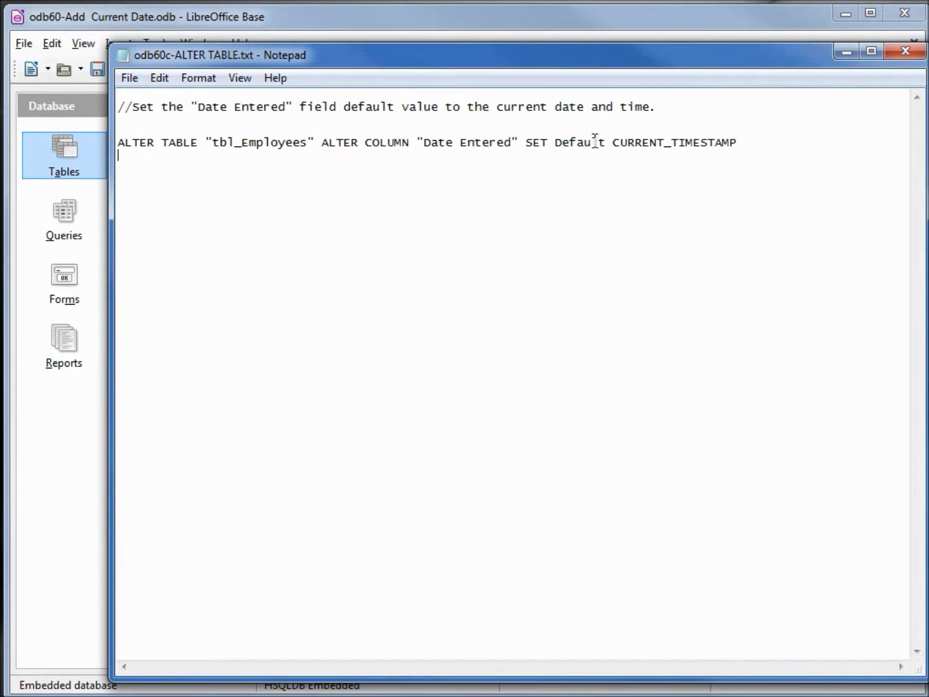
drag(743, 142, 110, 97)
right_click(142, 106)
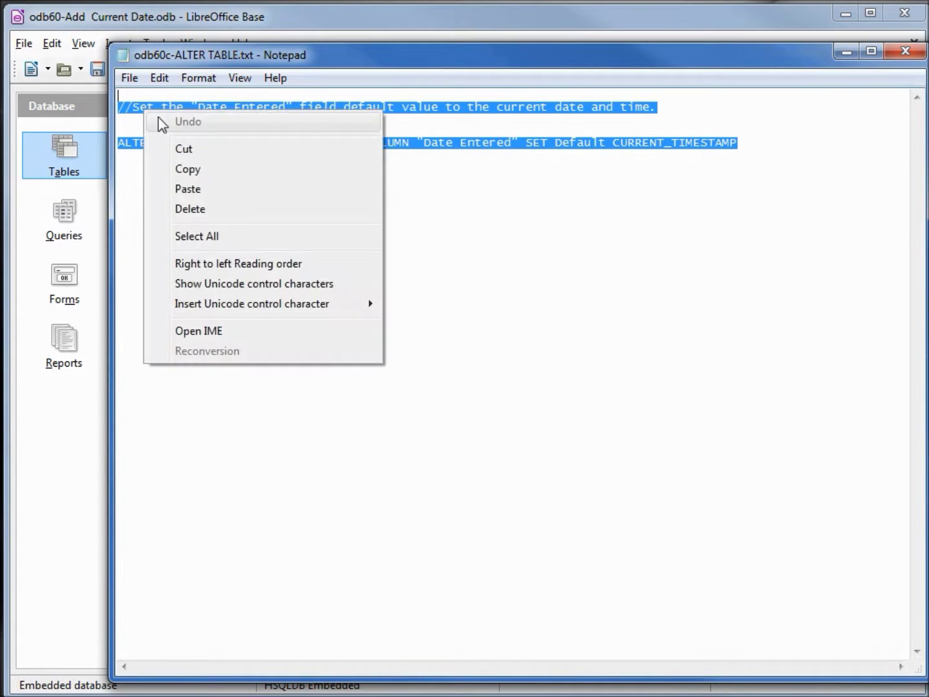
click(188, 168)
Paste the ALTER TABLE statement into the command box, execute it, and close the dialog.
click(293, 36)
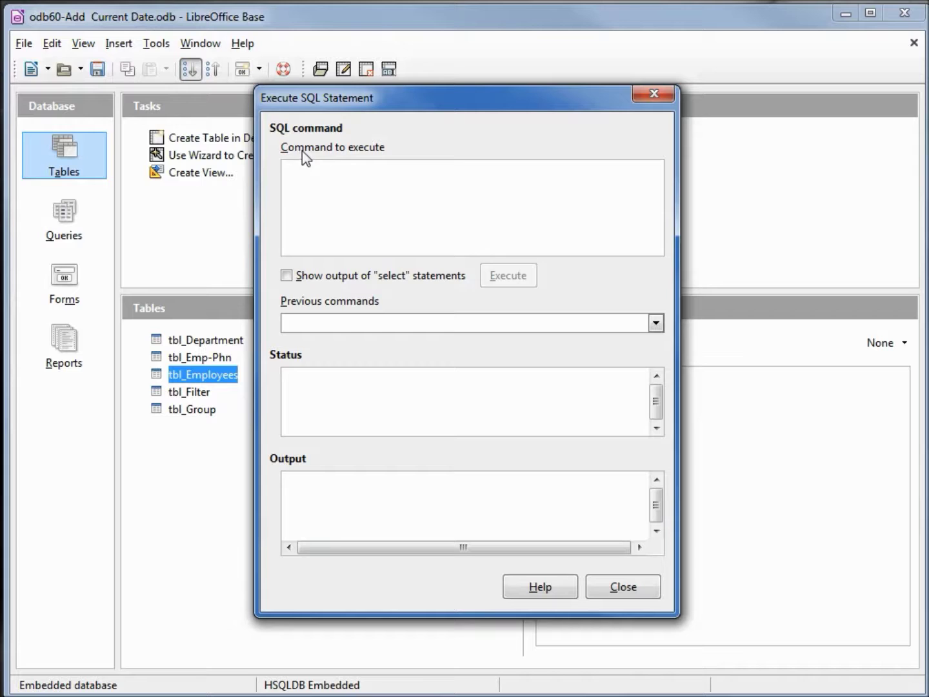
right_click(300, 172)
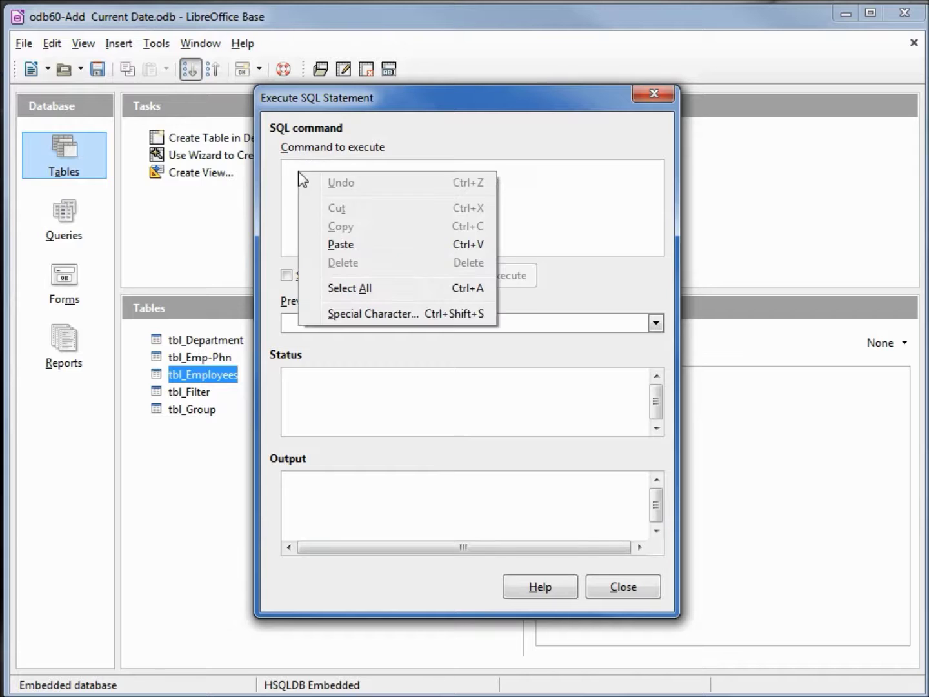
click(344, 245)
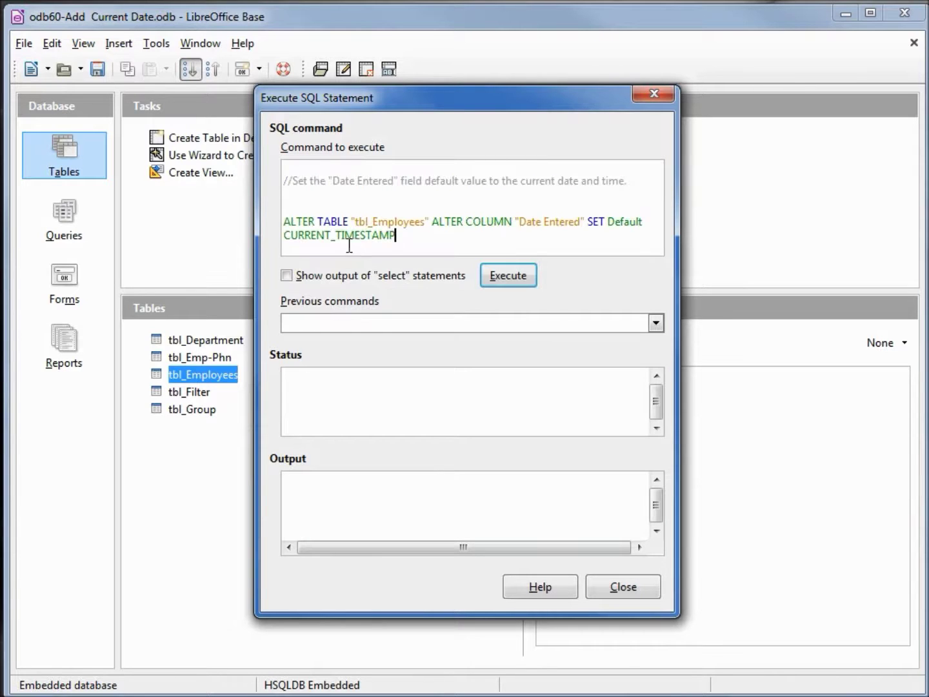
click(505, 277)
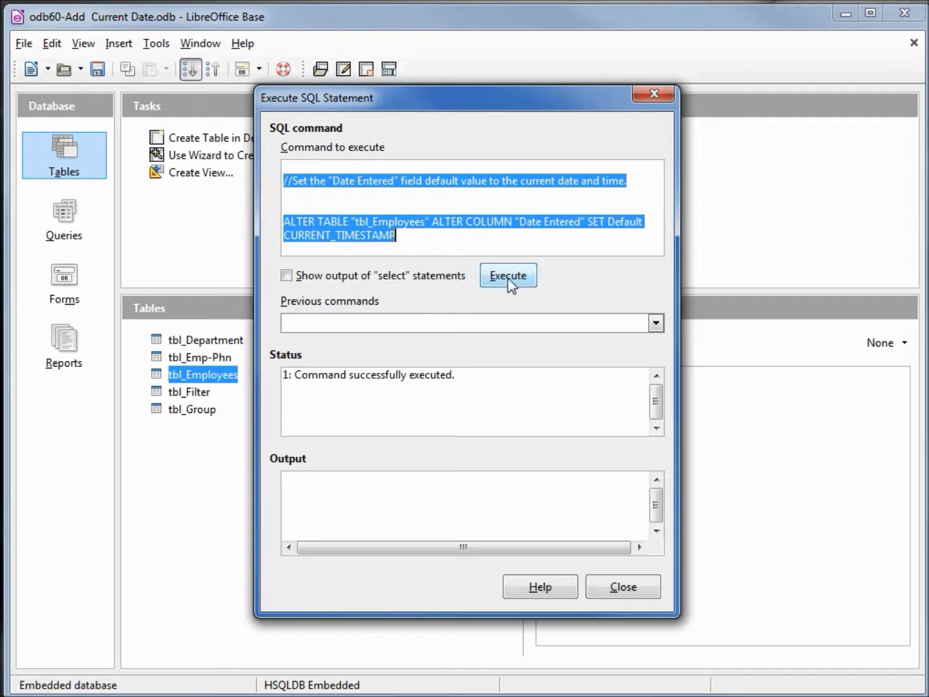
click(621, 589)
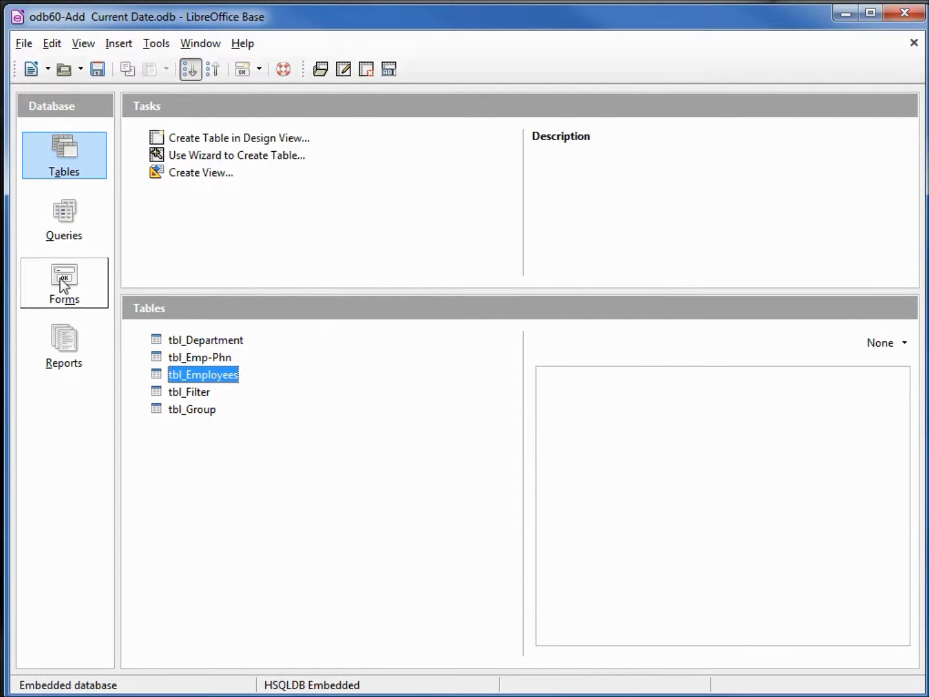
Open the Add New Employee form from the Forms list and start a blank record.
click(63, 284)
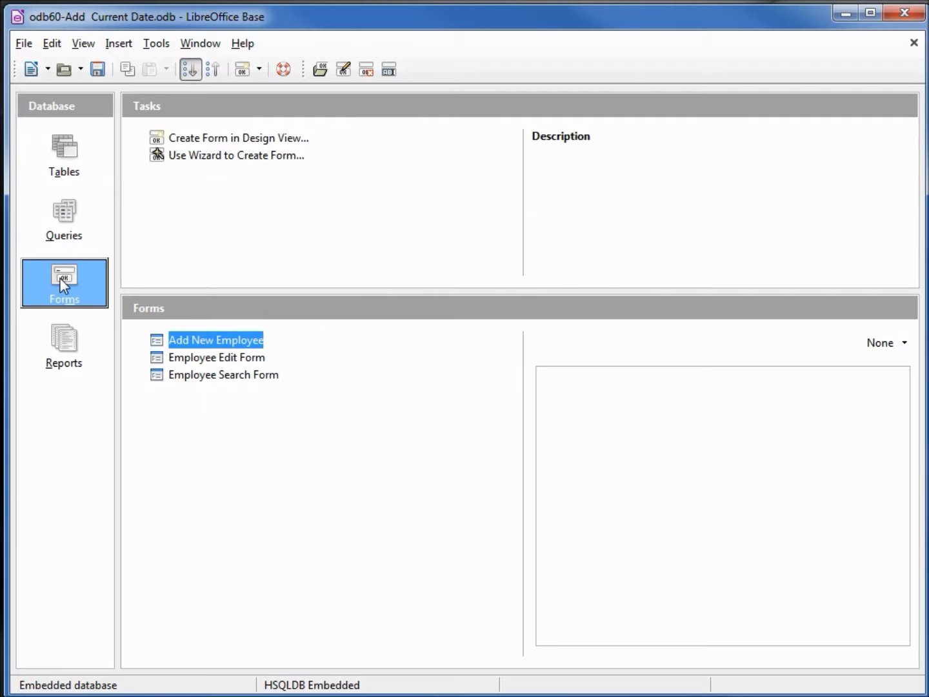
double_click(189, 347)
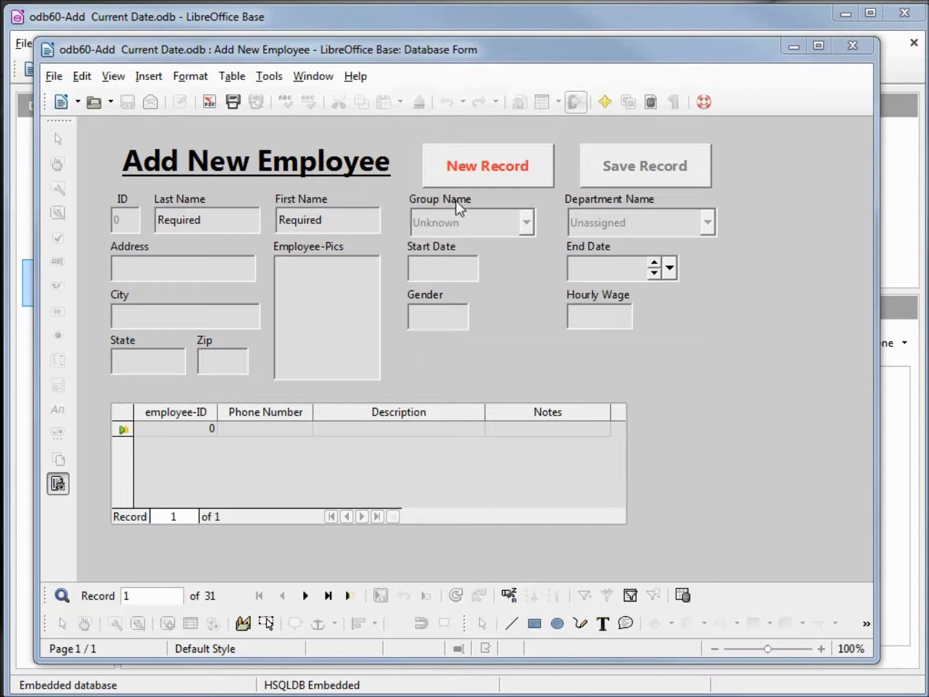
click(474, 170)
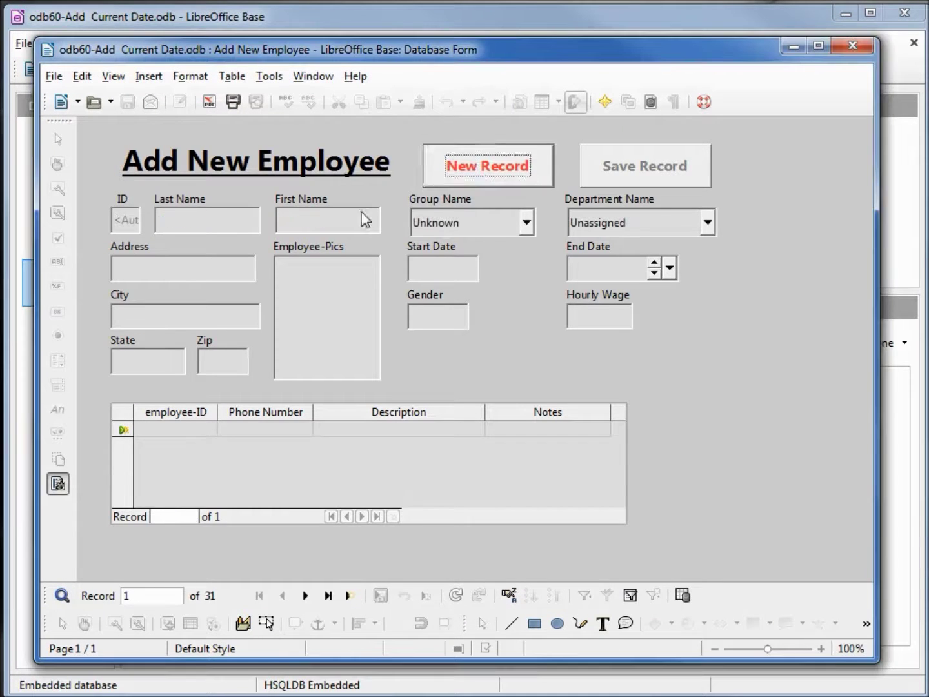
Enter the new employee's last and first names, save record 34, and close the form.
click(206, 221)
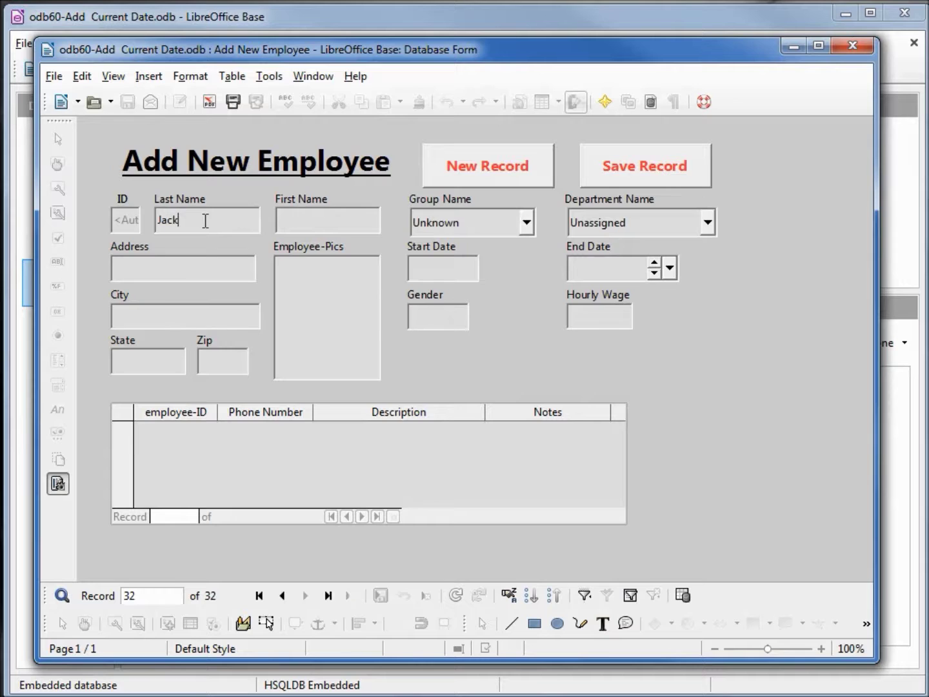
key(Tab)
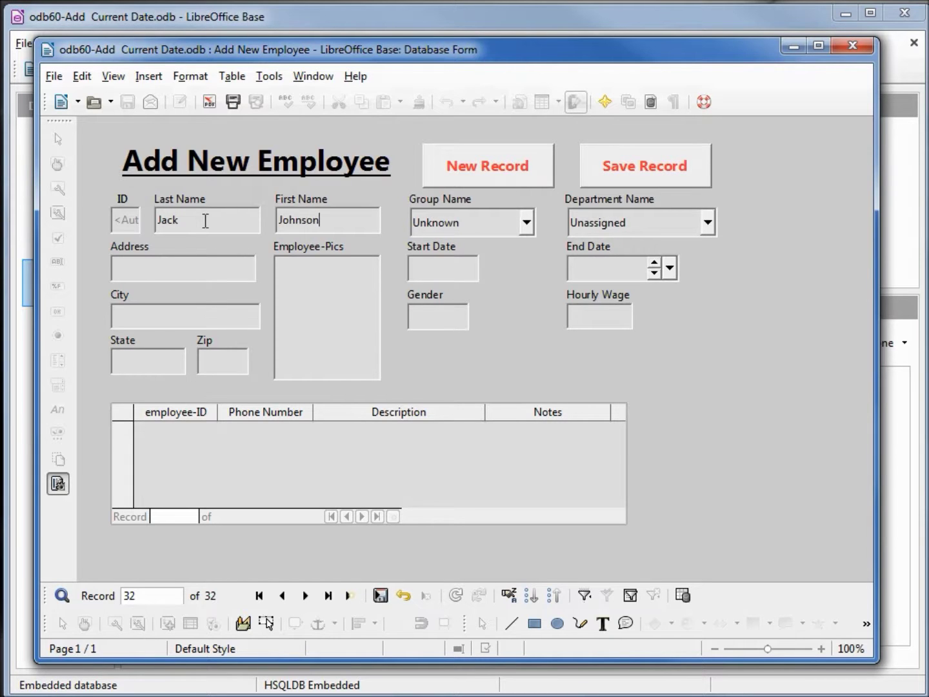
click(639, 166)
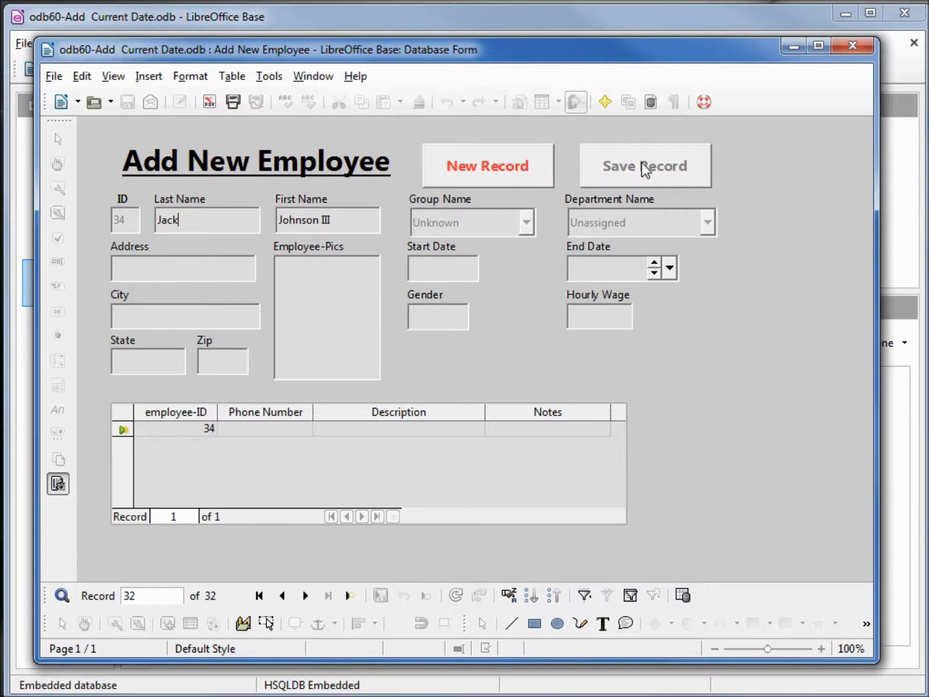
click(851, 46)
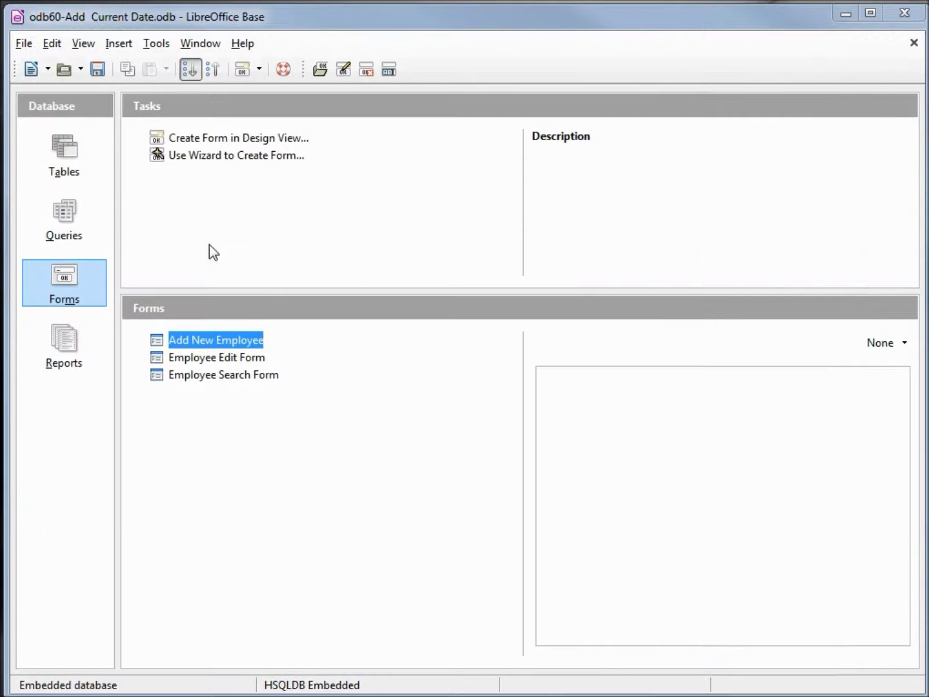
Open tbl_Employees and scroll to record 34's Date Entered value, stamped 07/11/14 07:58 AM.
click(67, 148)
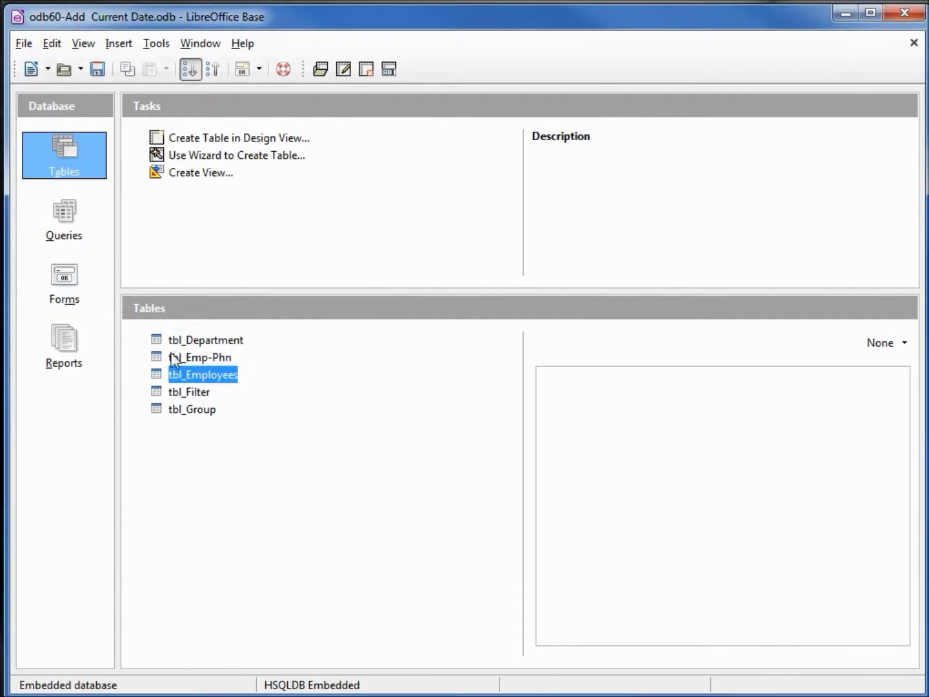
double_click(194, 376)
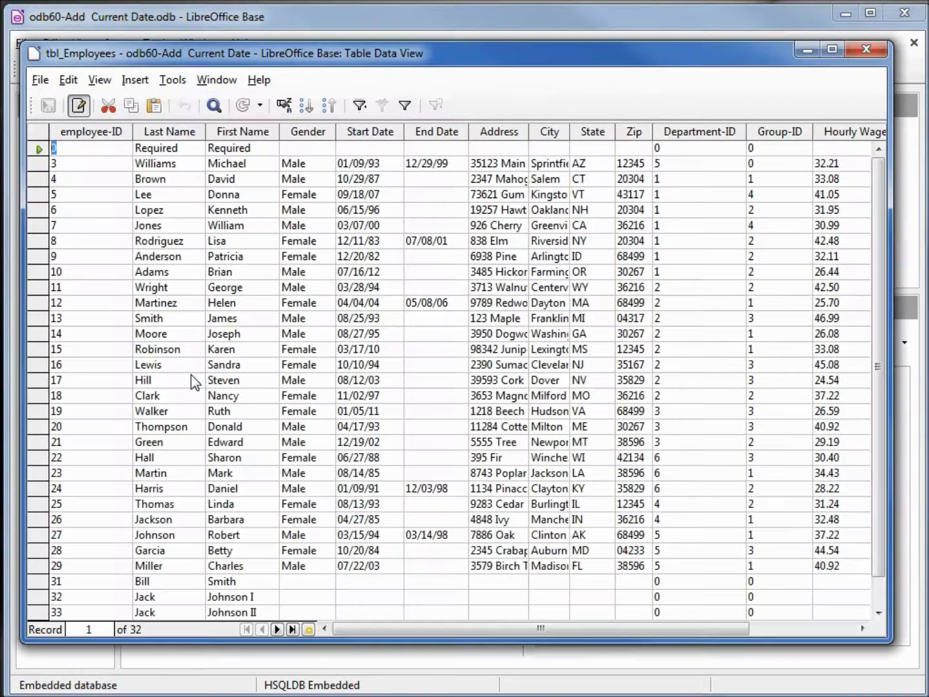
scroll(878, 432, down, 1)
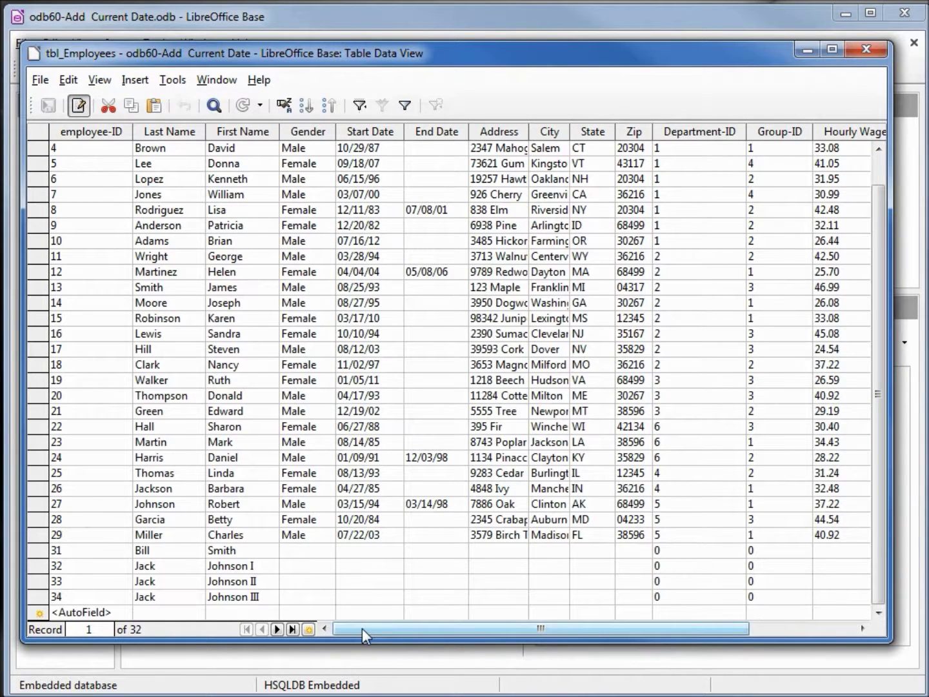
drag(362, 628, 619, 642)
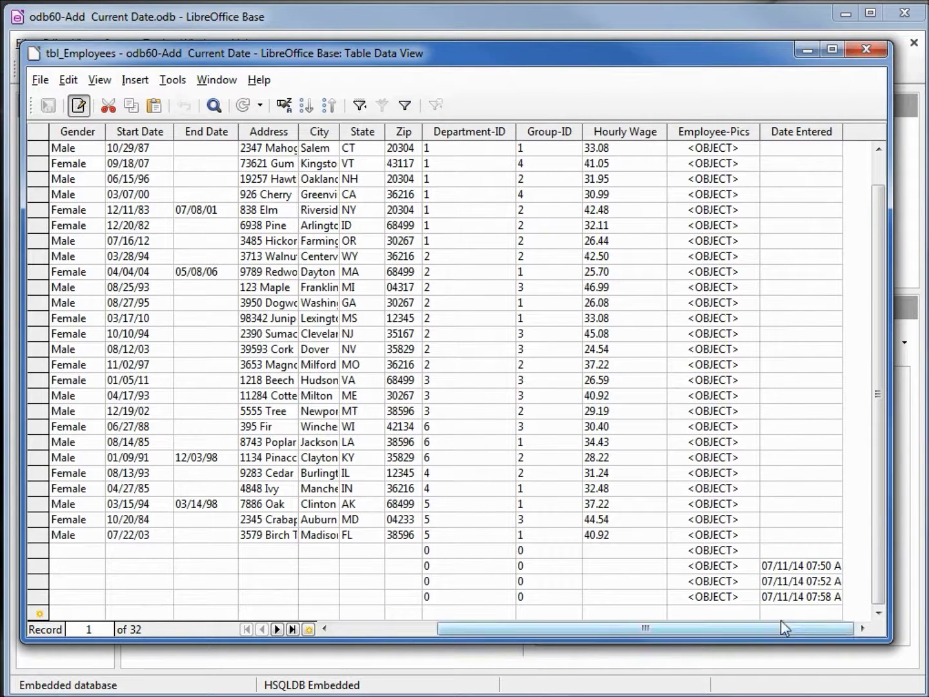